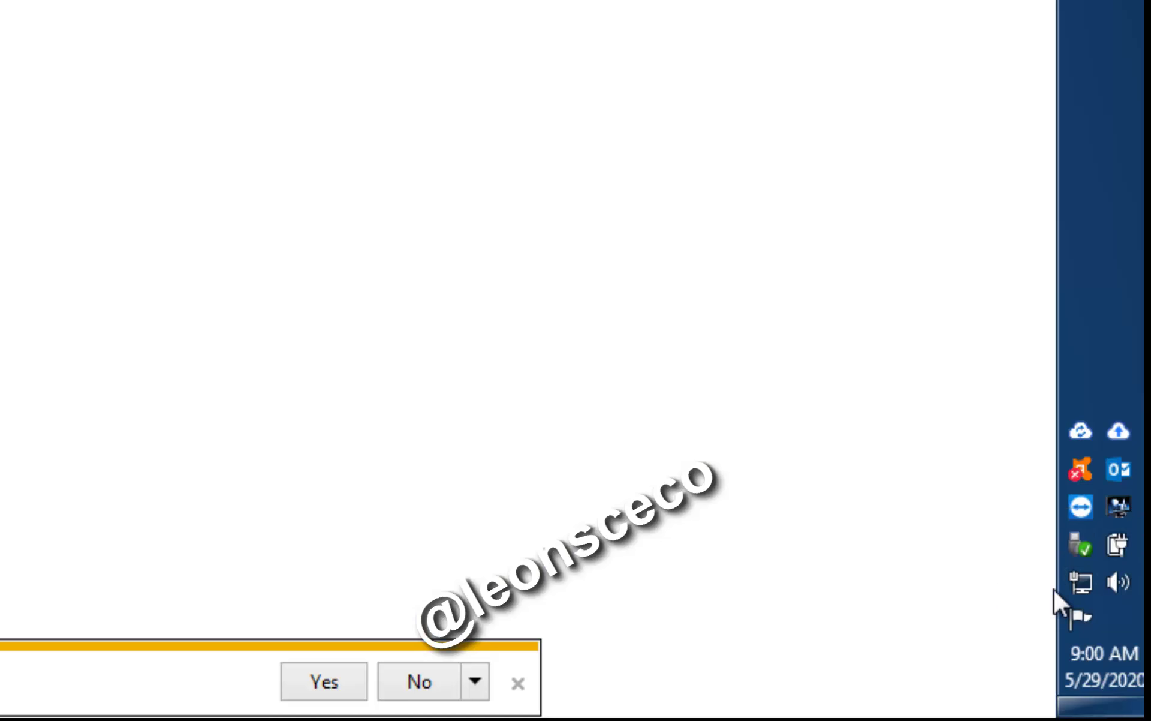
- Open the Windows Firewall page by way of the Network and Sharing Center
right_click(1085, 580)
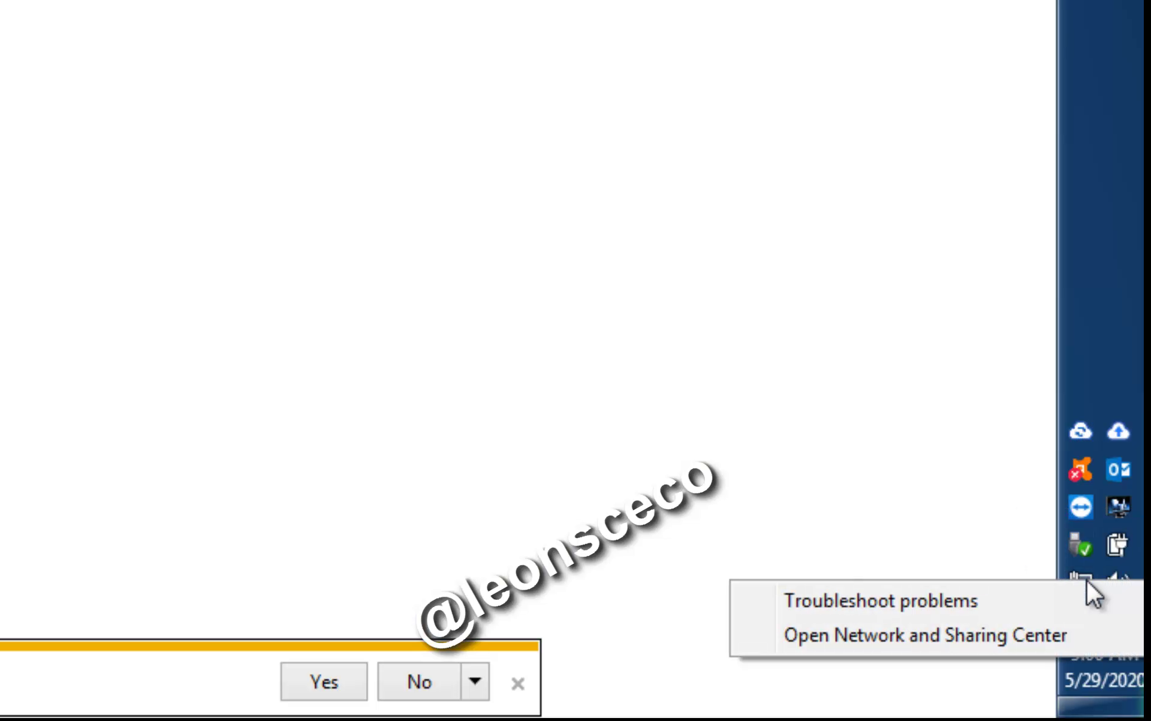
left_click(911, 635)
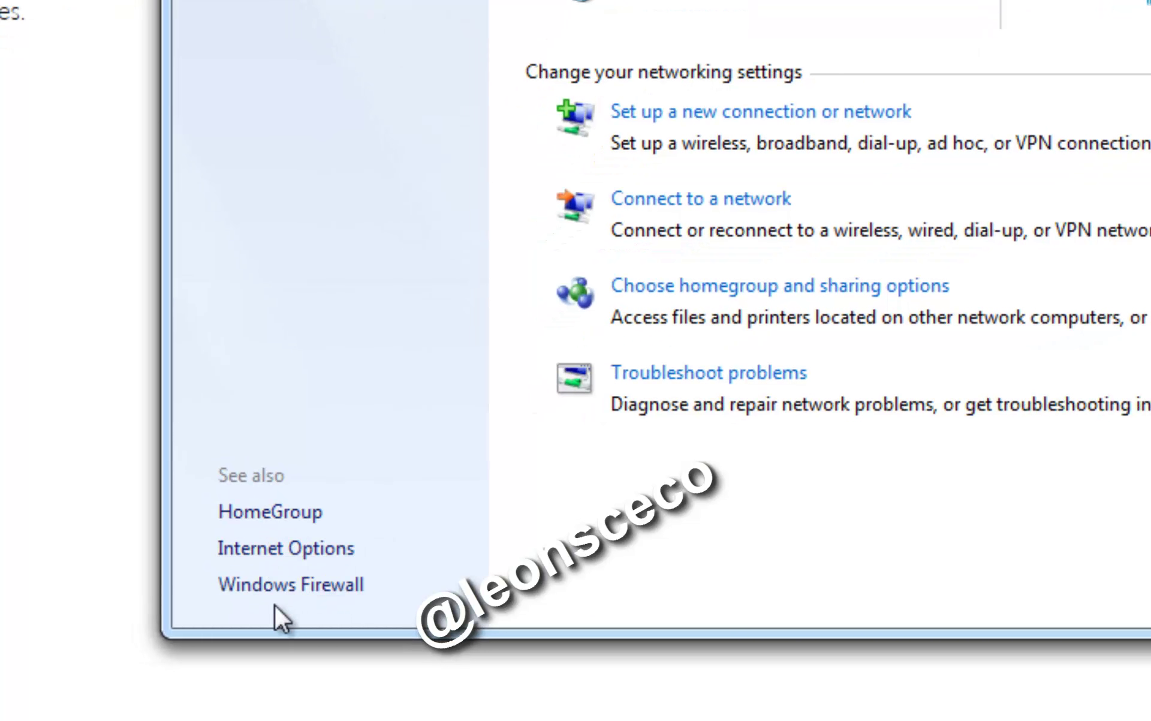
left_click(296, 595)
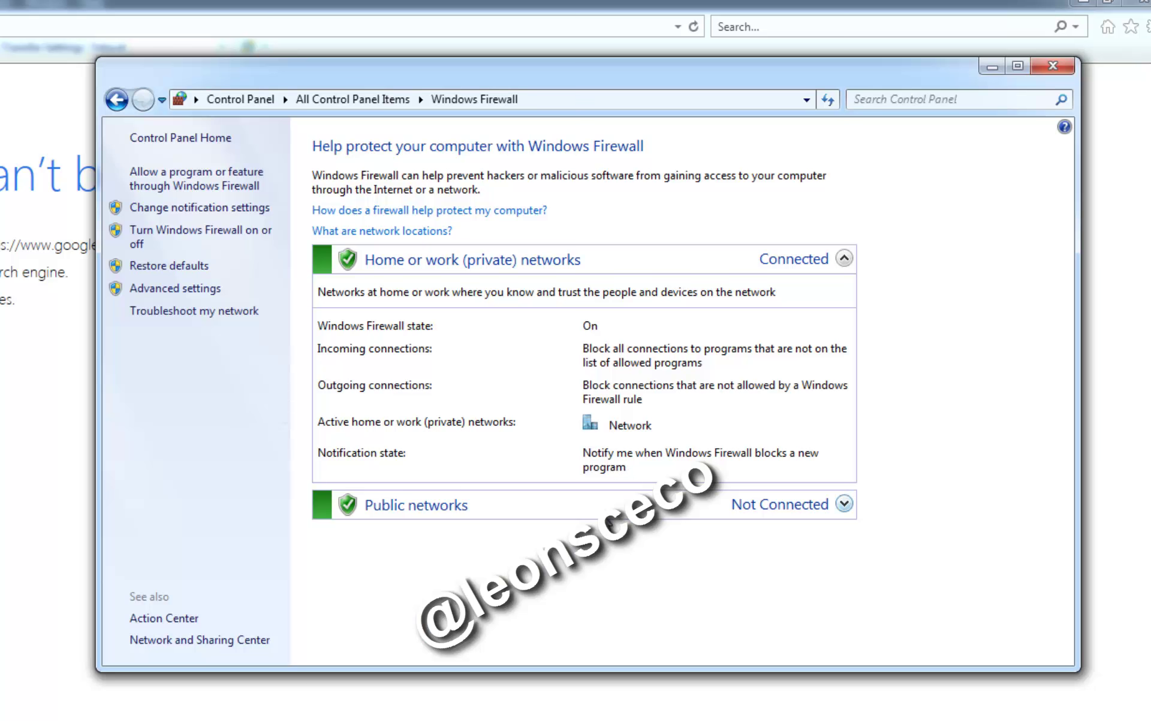
- Review the public network status and the firewall on/off settings for both network types, leaving them without changes
left_click(607, 517)
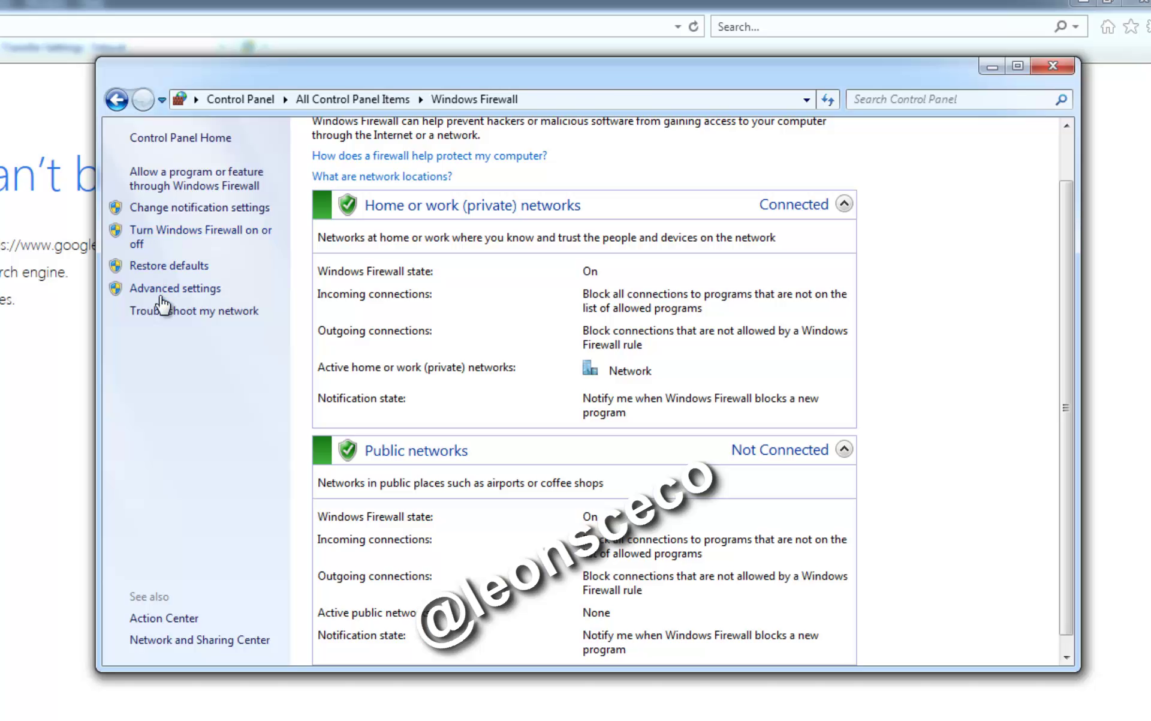
left_click(191, 238)
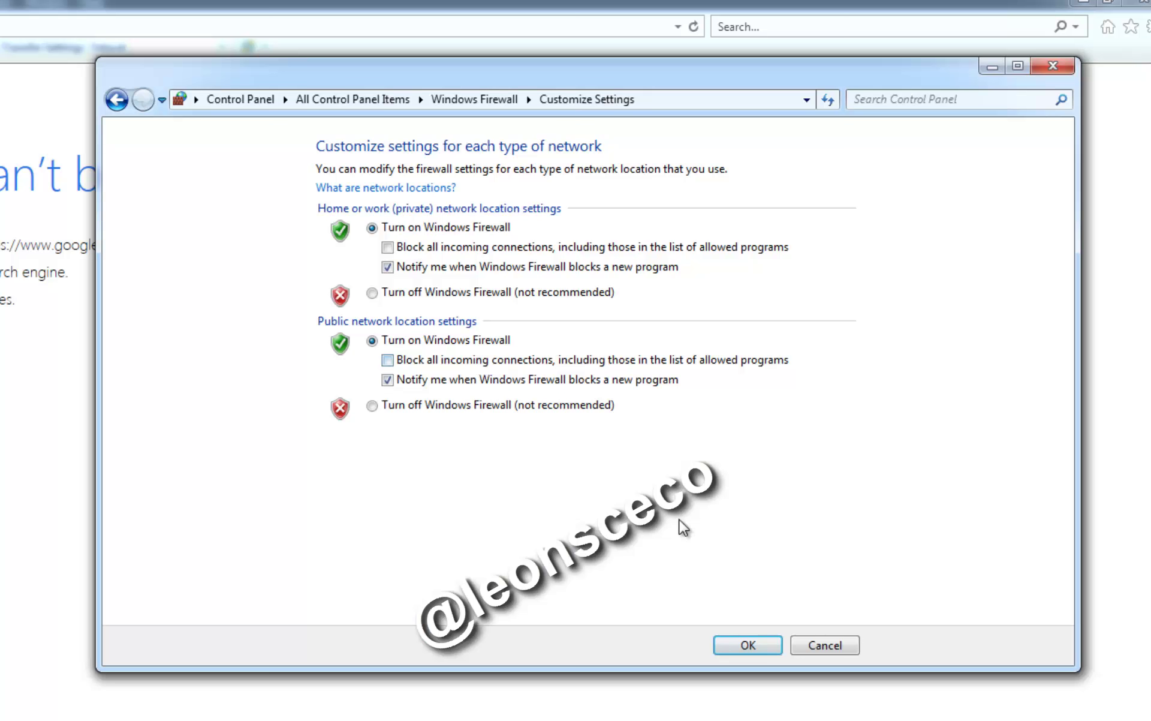
left_click(825, 644)
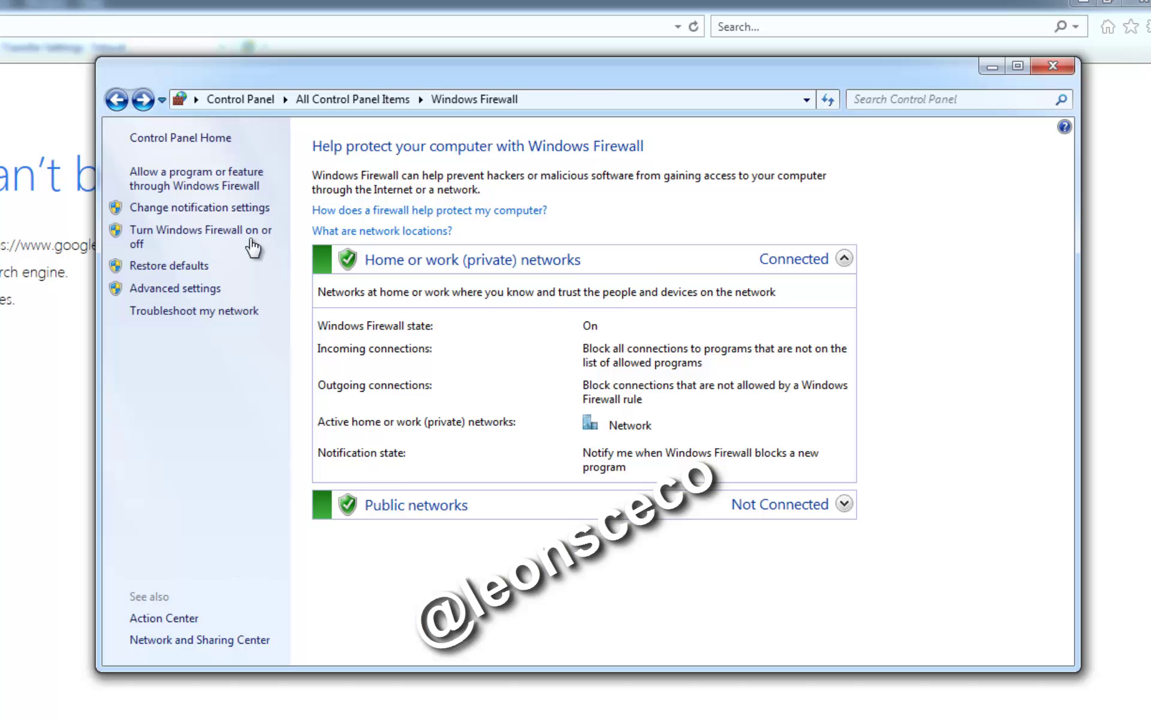
- Open the advanced firewall settings and bring up the Windows Firewall properties for the local computer
left_click(170, 290)
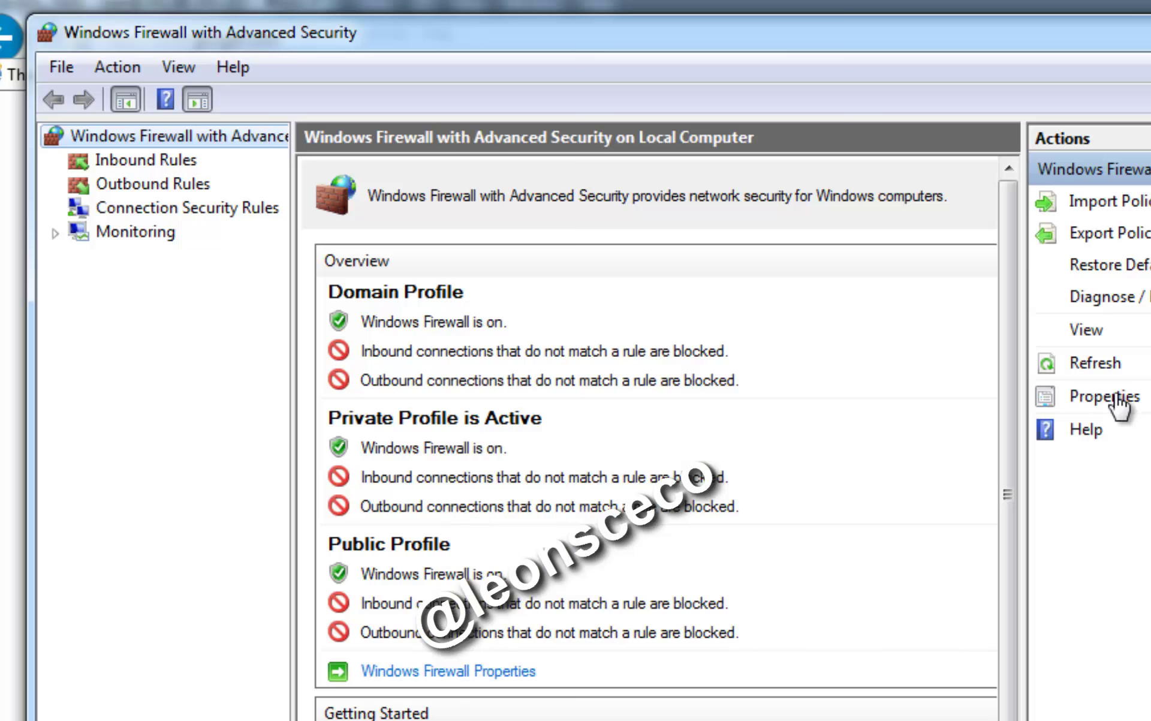
left_click(408, 672)
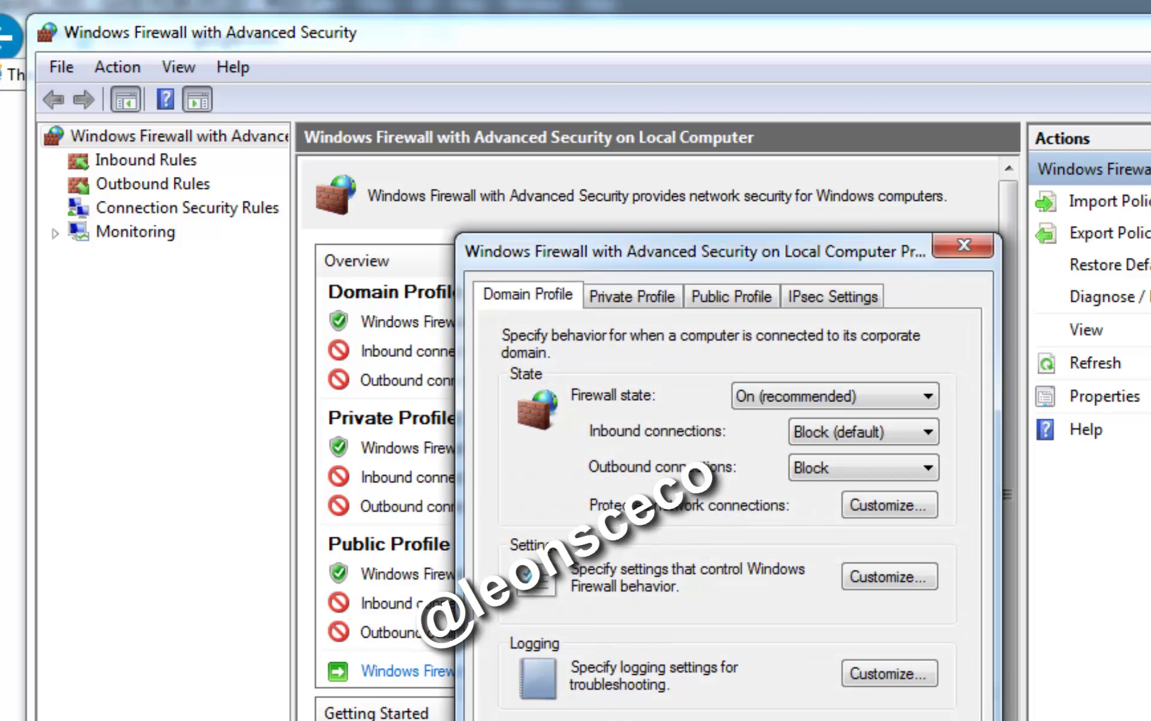
left_click(966, 717)
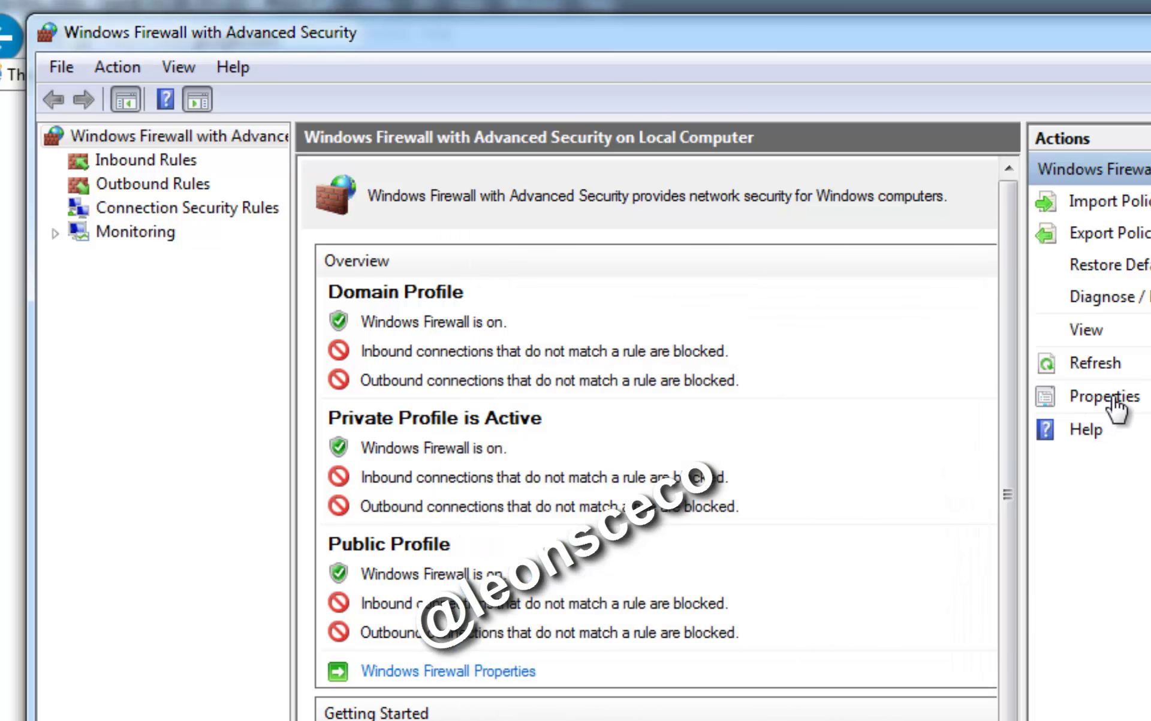
left_click(1110, 399)
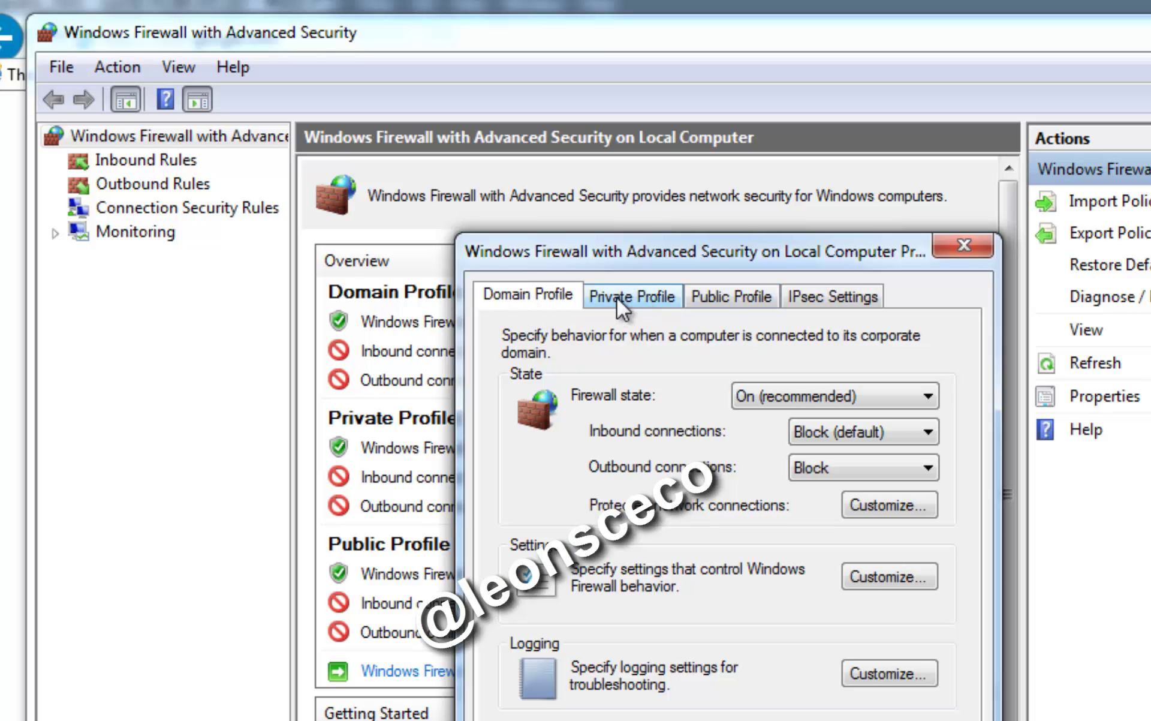
- Check the firewall state and the inbound and outbound connection settings of the Private, Public and Domain profiles, and close the properties
left_click(642, 296)
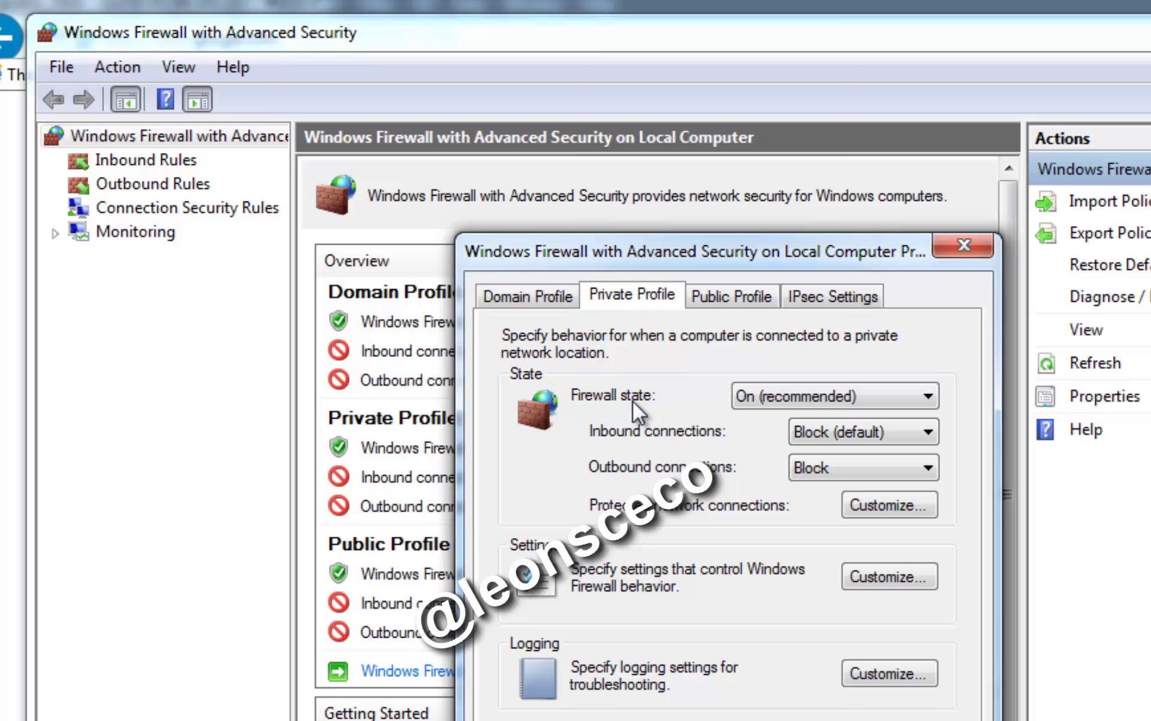
left_click(717, 295)
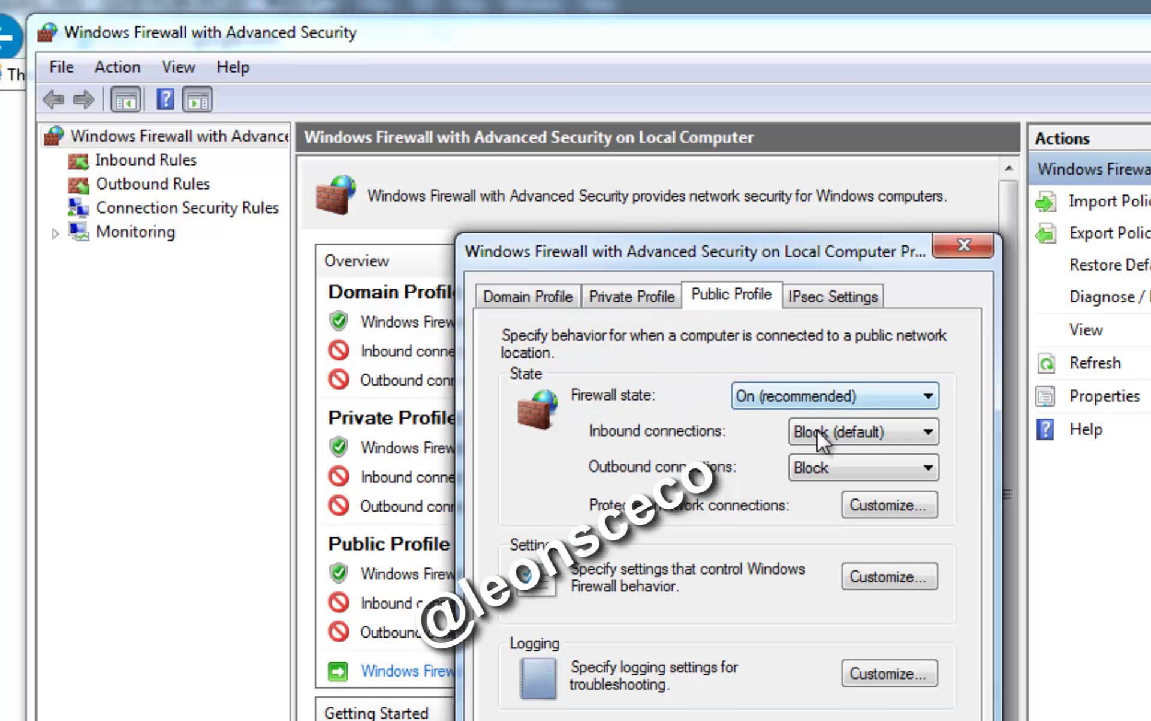
left_click(517, 293)
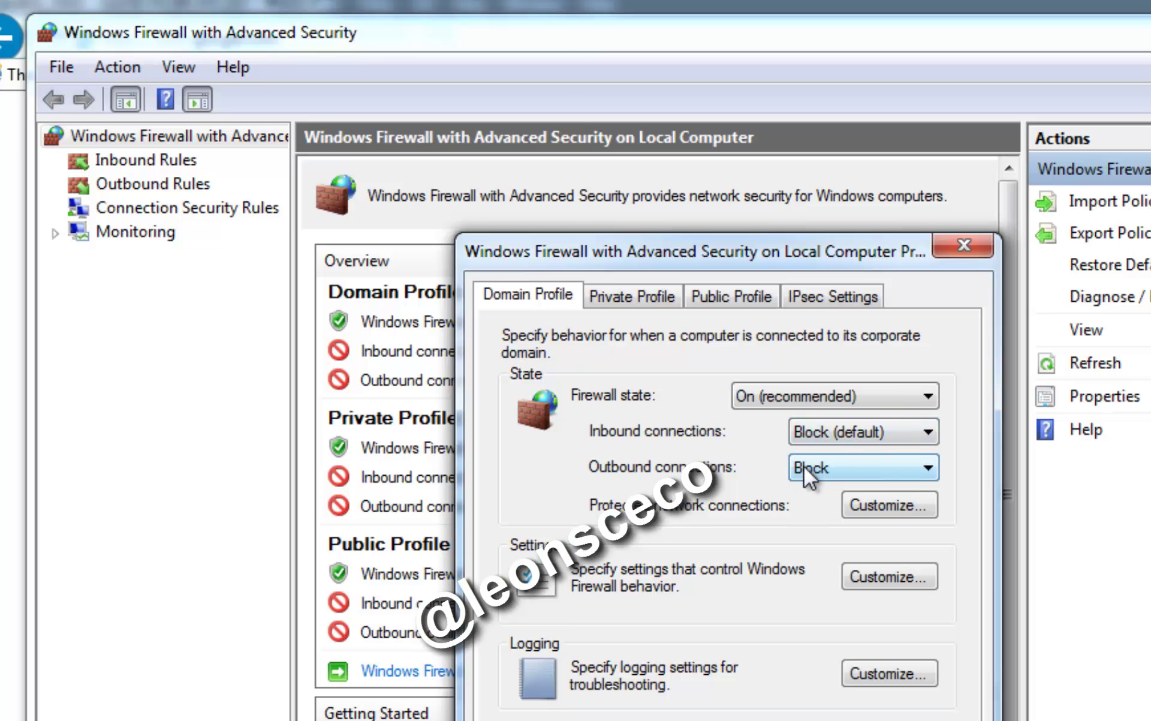
left_click(631, 295)
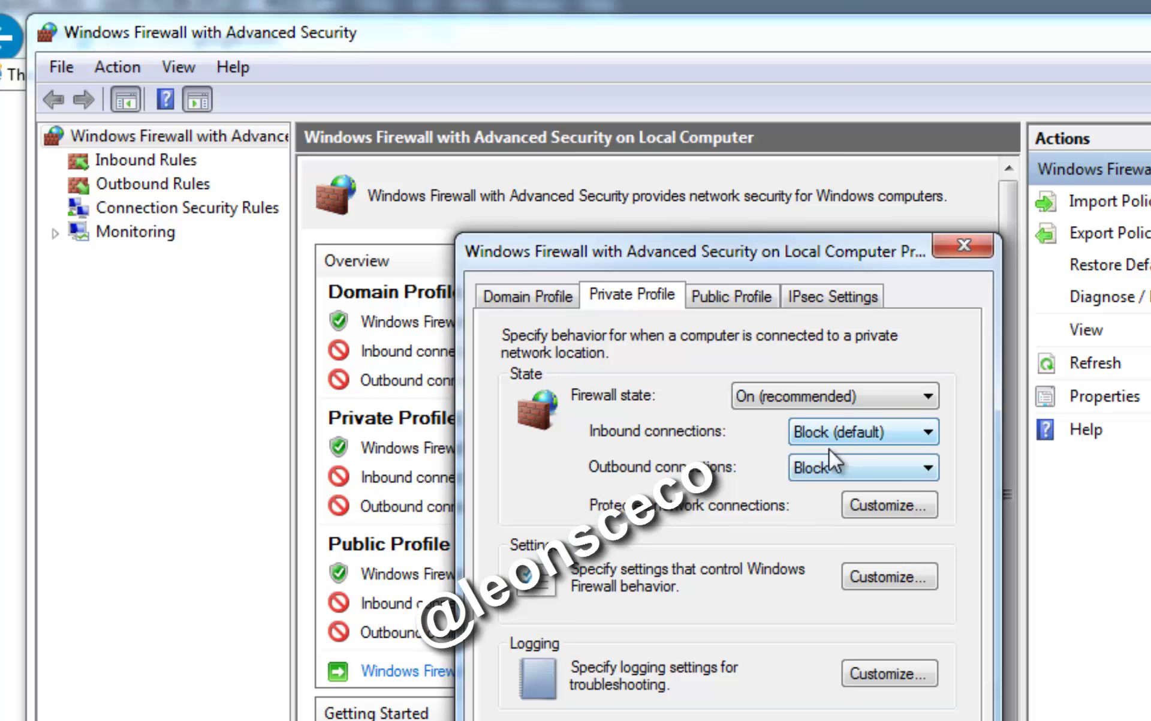
left_click(750, 296)
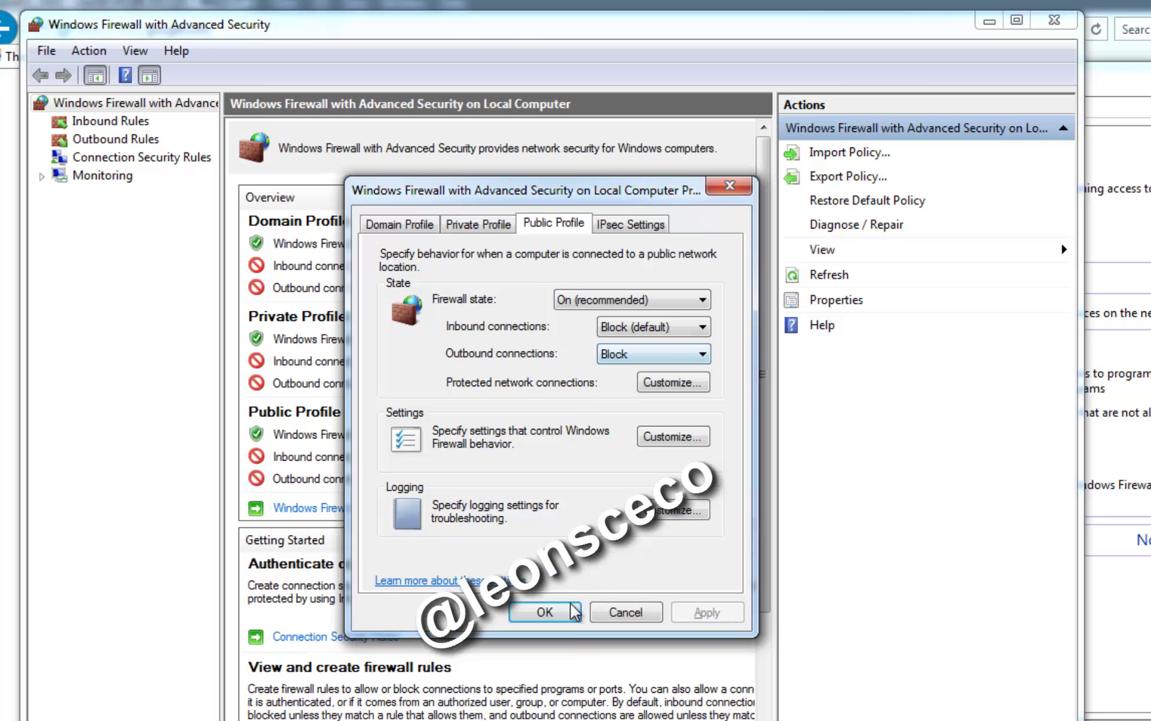
left_click(546, 612)
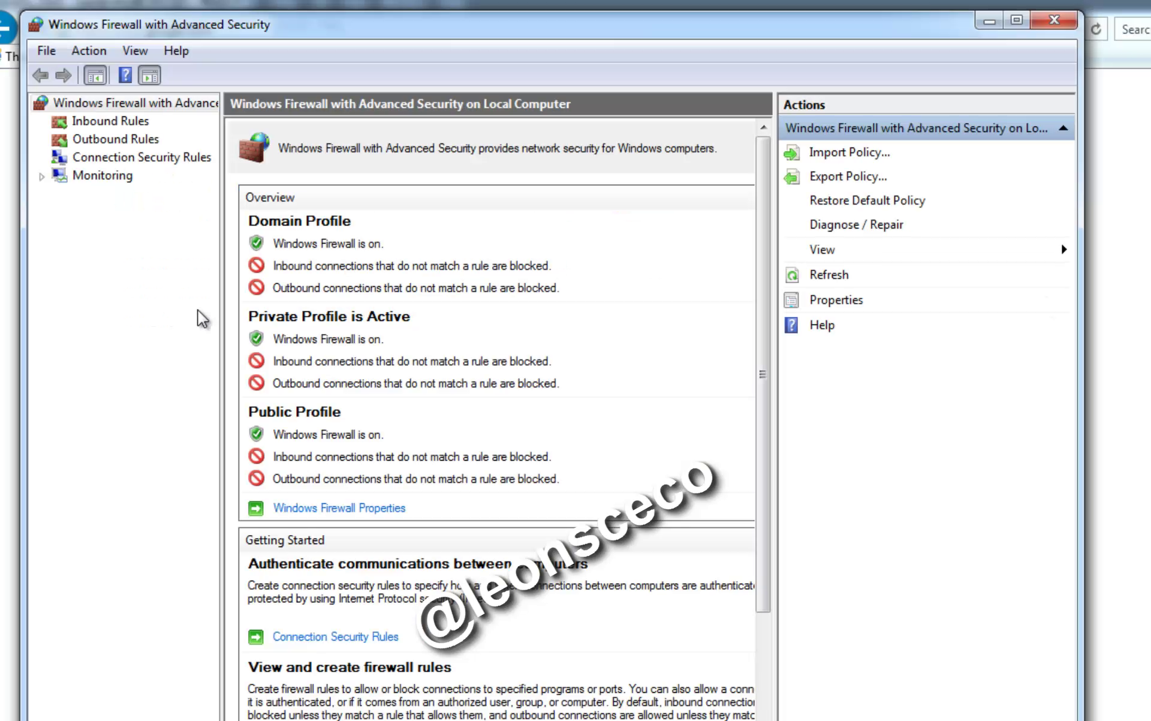
- Display the list of inbound firewall rules and maximize the window to show more columns
left_click(120, 141)
left_click(114, 123)
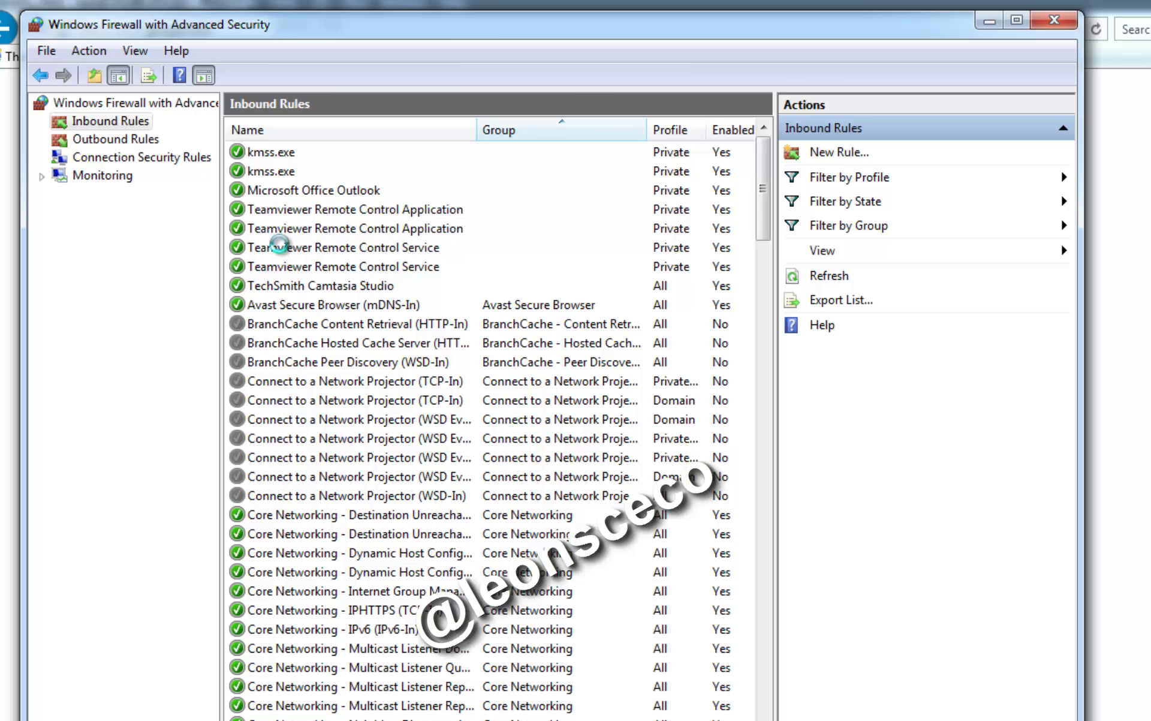
left_click(279, 247)
scroll(350, 473, "down", 9)
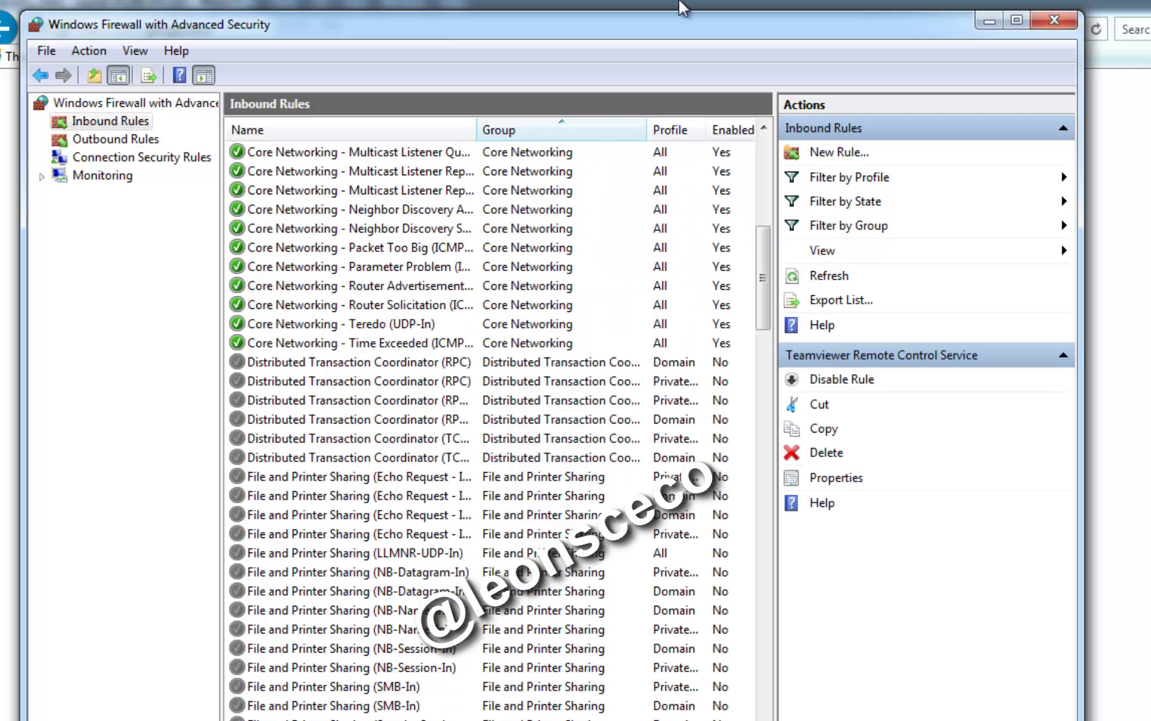
double_click(692, 20)
left_click(534, 321)
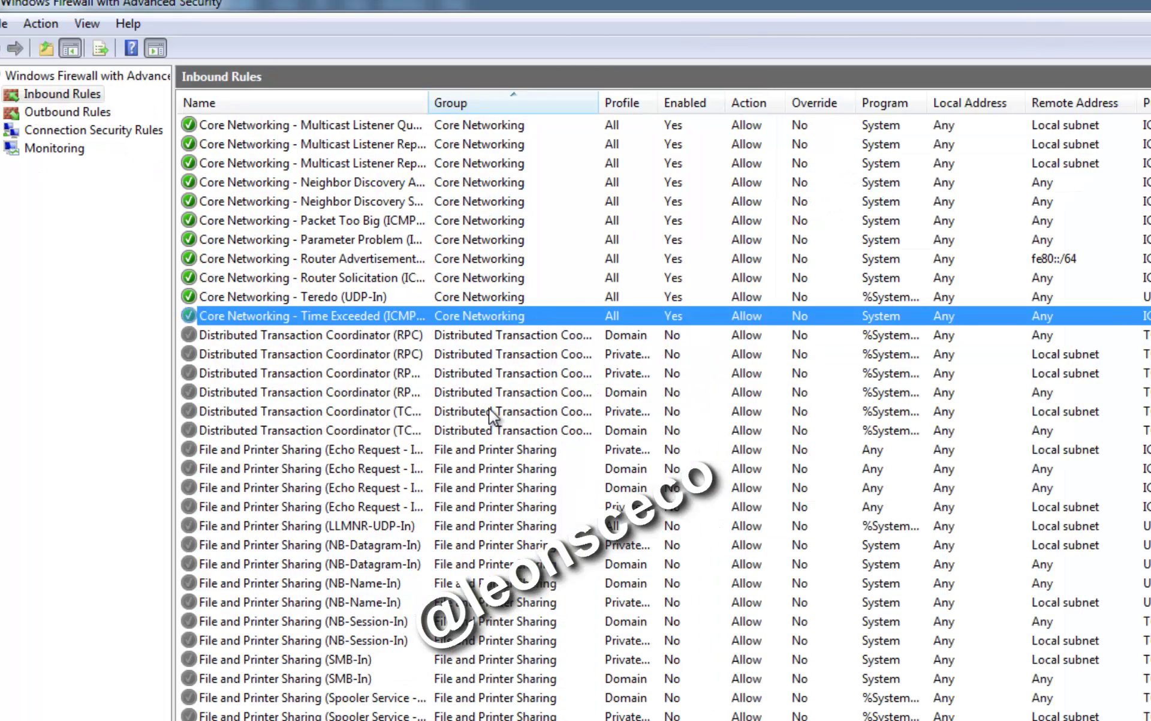
- Examine which inbound rules are enabled or disabled, from the application rules through Google Chrome and Network Discovery to Remote Assistance
scroll(478, 423, "up", 9)
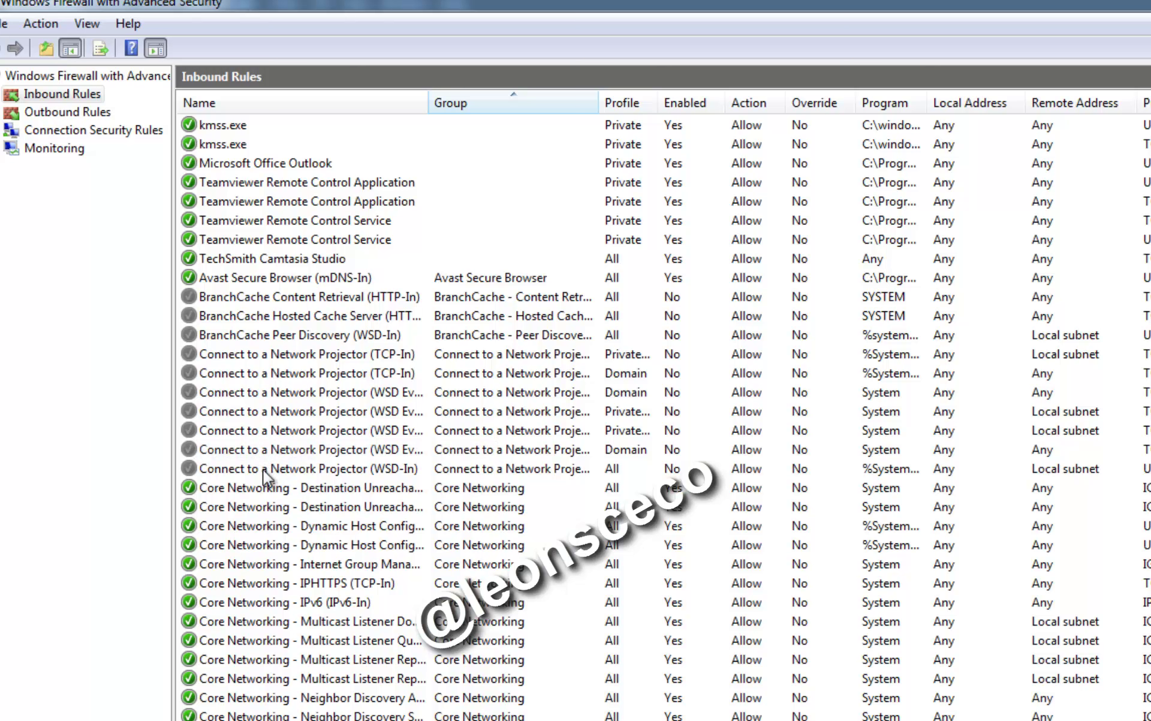
left_click(257, 544)
scroll(257, 546, "down", 3)
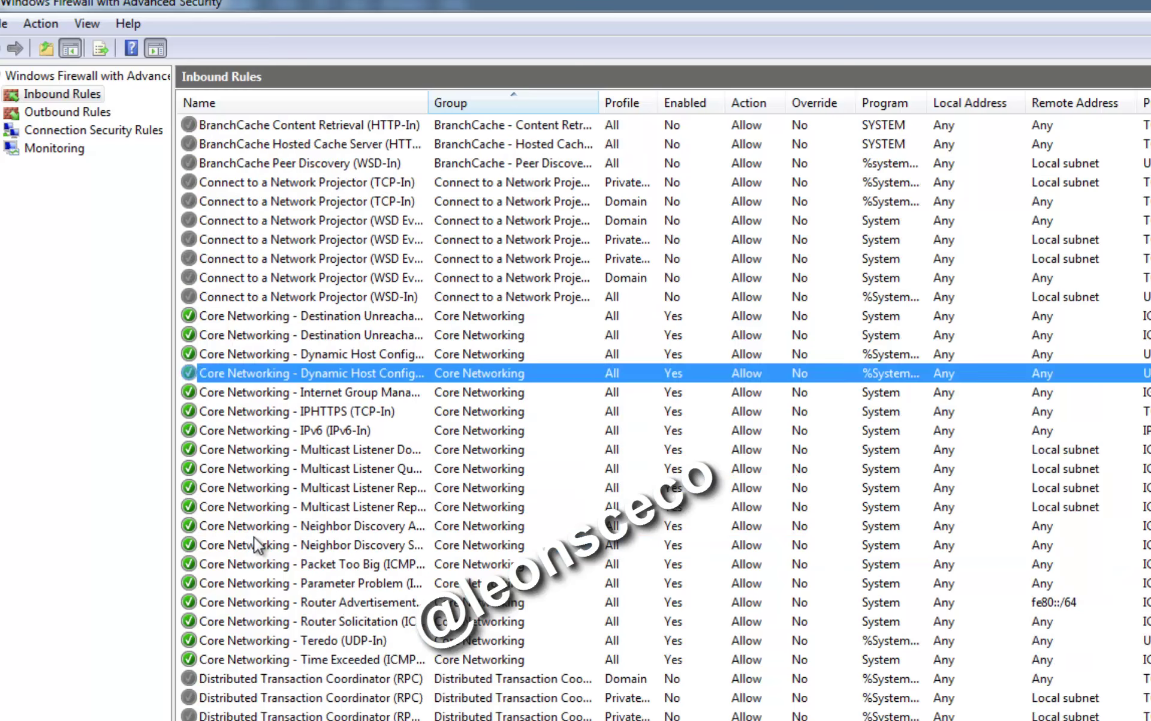
scroll(256, 543, "down", 15)
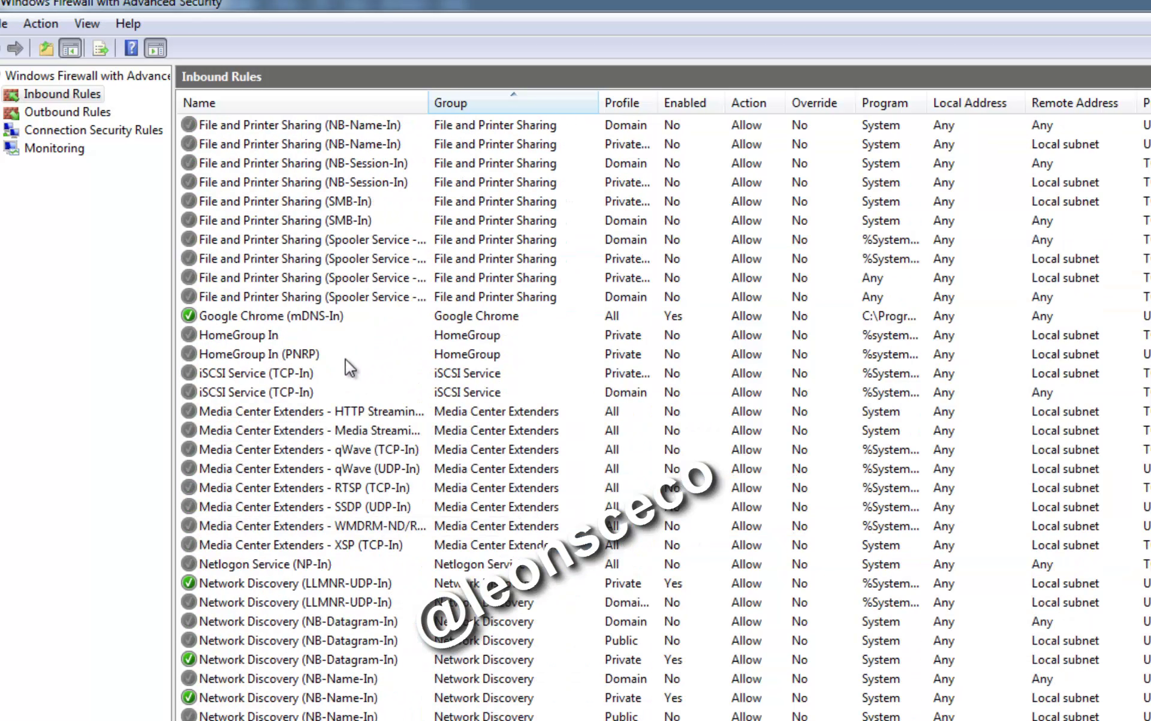
scroll(273, 527, "down", 6)
scroll(275, 529, "up", 3)
scroll(274, 531, "up", 1)
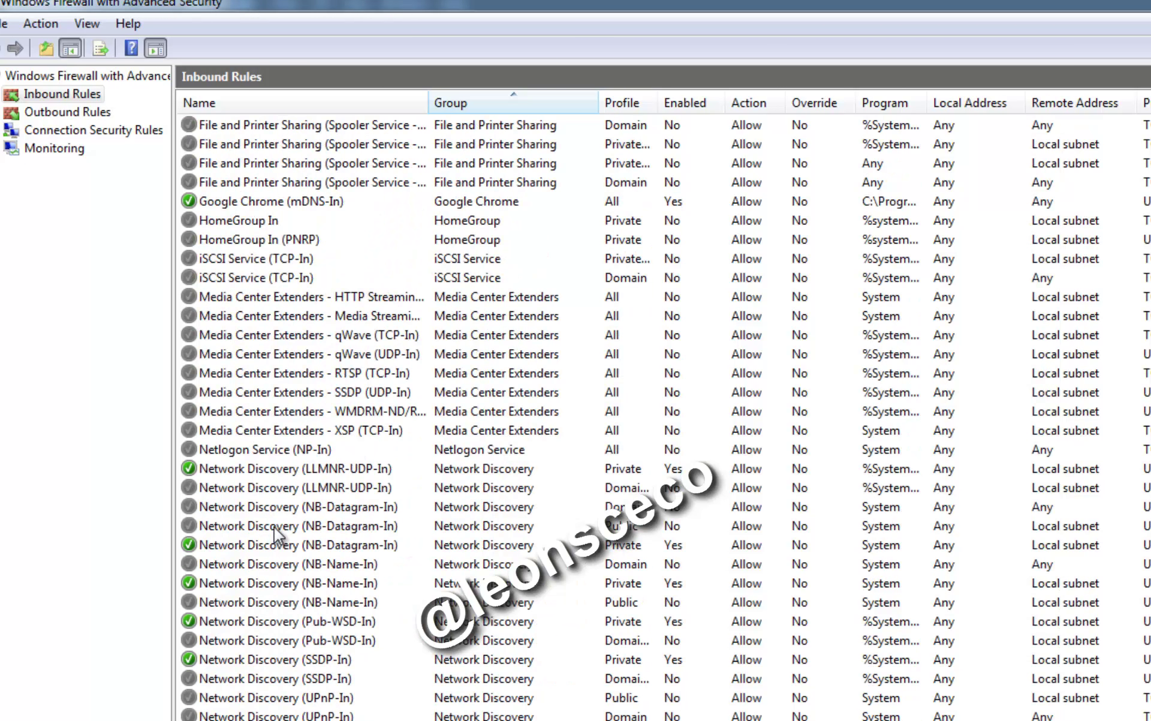
right_click(225, 203)
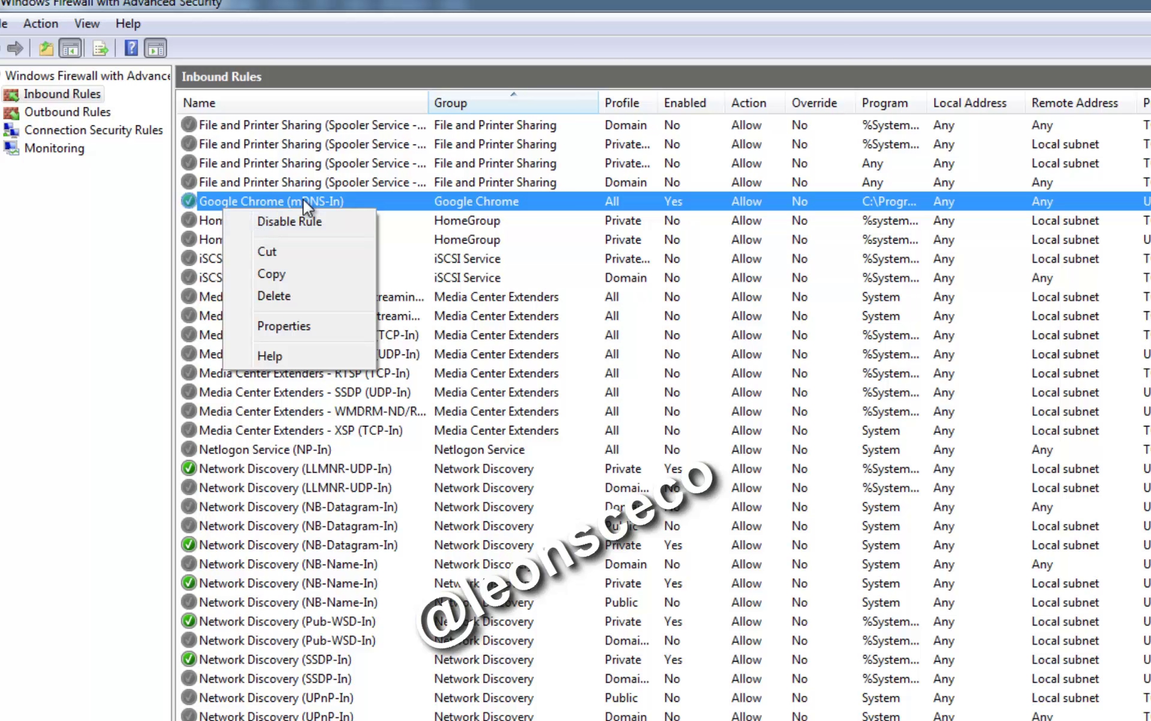
left_click(264, 174)
left_click(277, 397)
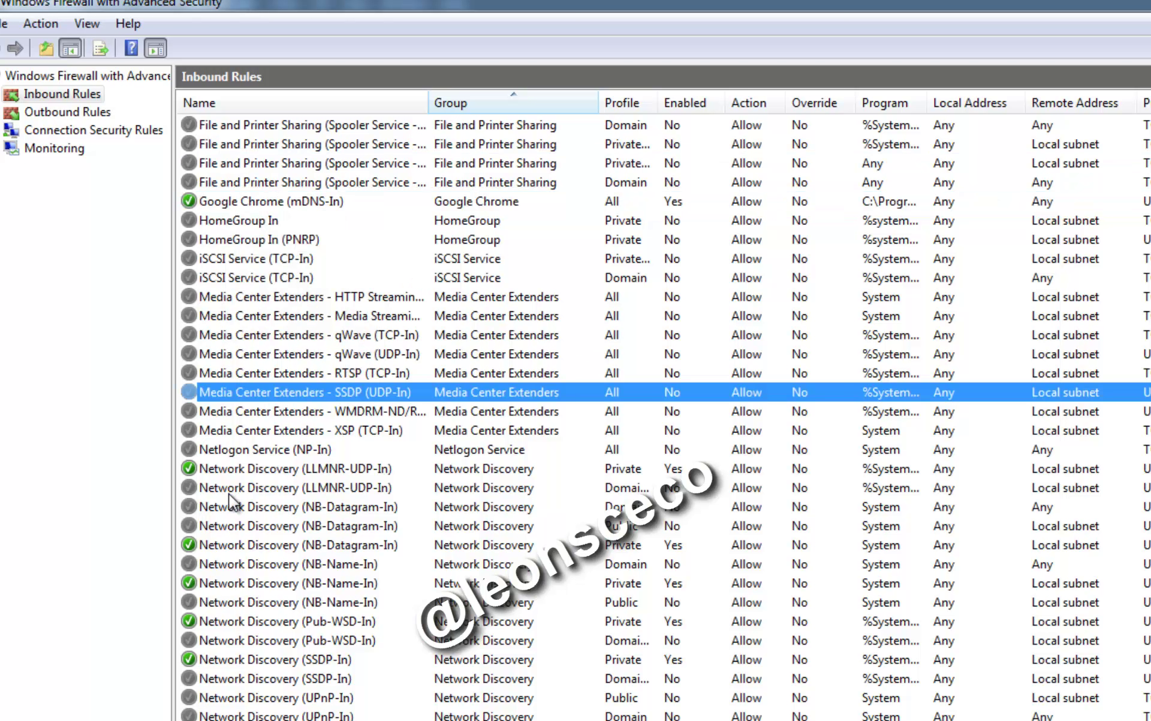
scroll(294, 525, "down", 4)
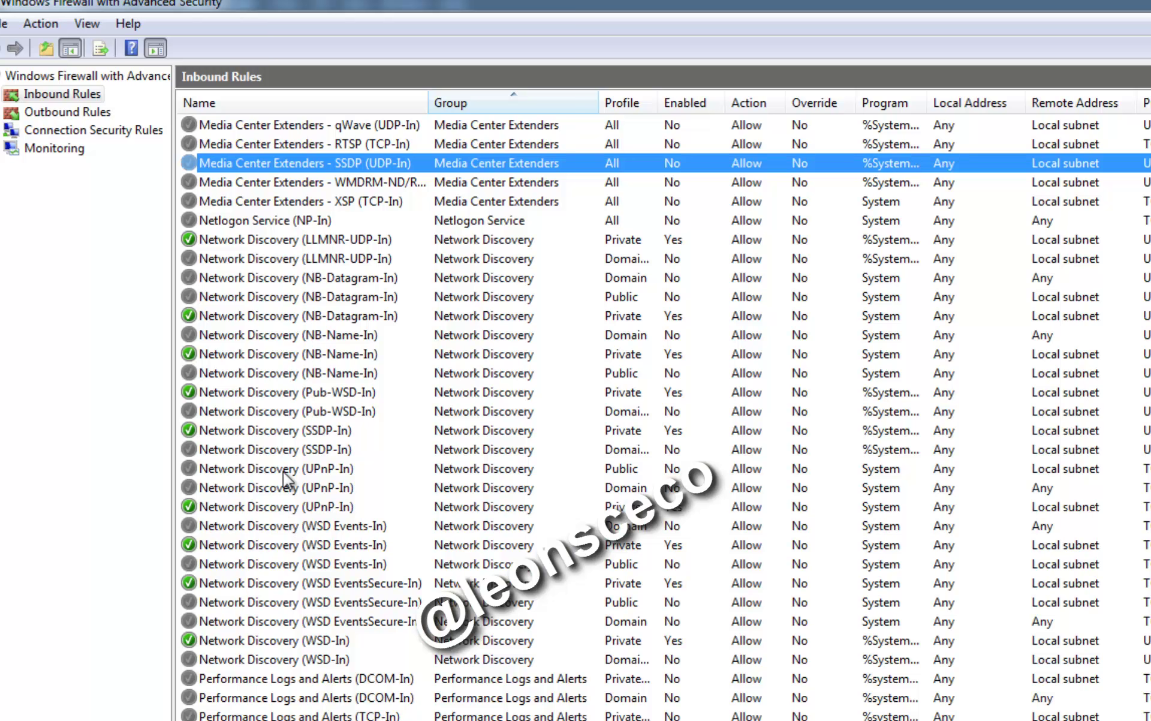
scroll(660, 420, "down", 7)
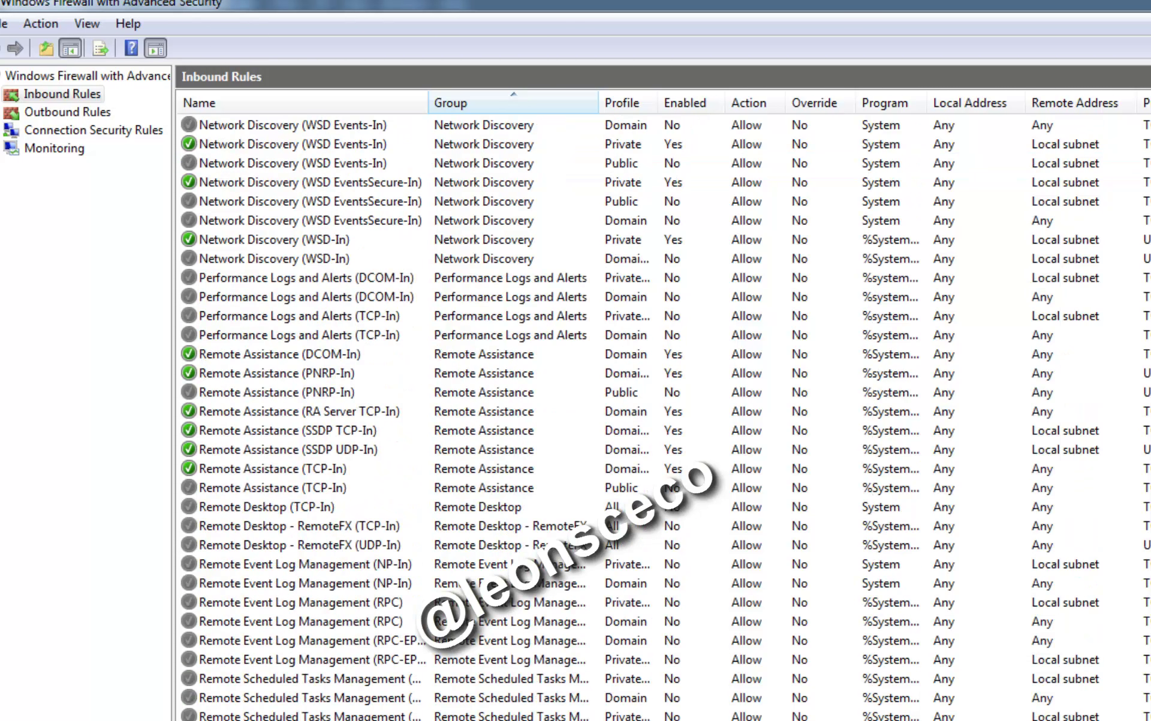
scroll(660, 420, "down", 2)
scroll(233, 715, "down", 2)
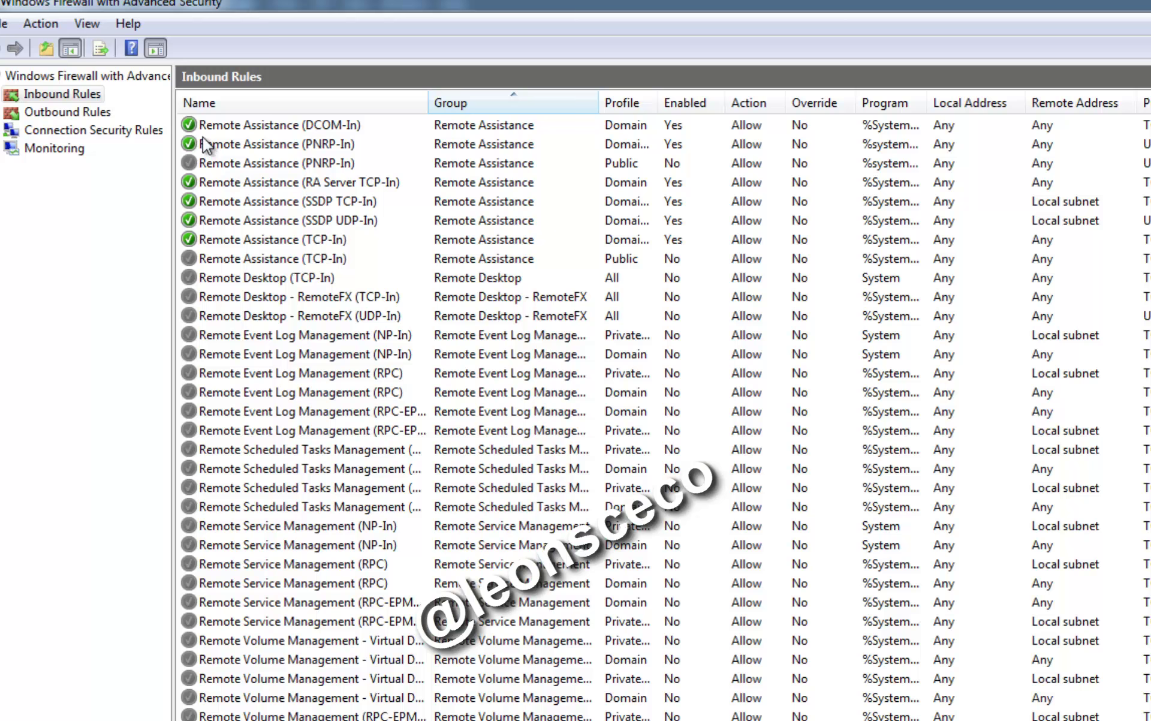
- Display the outbound rules and widen the Program column so the full executable paths are readable
left_click(66, 113)
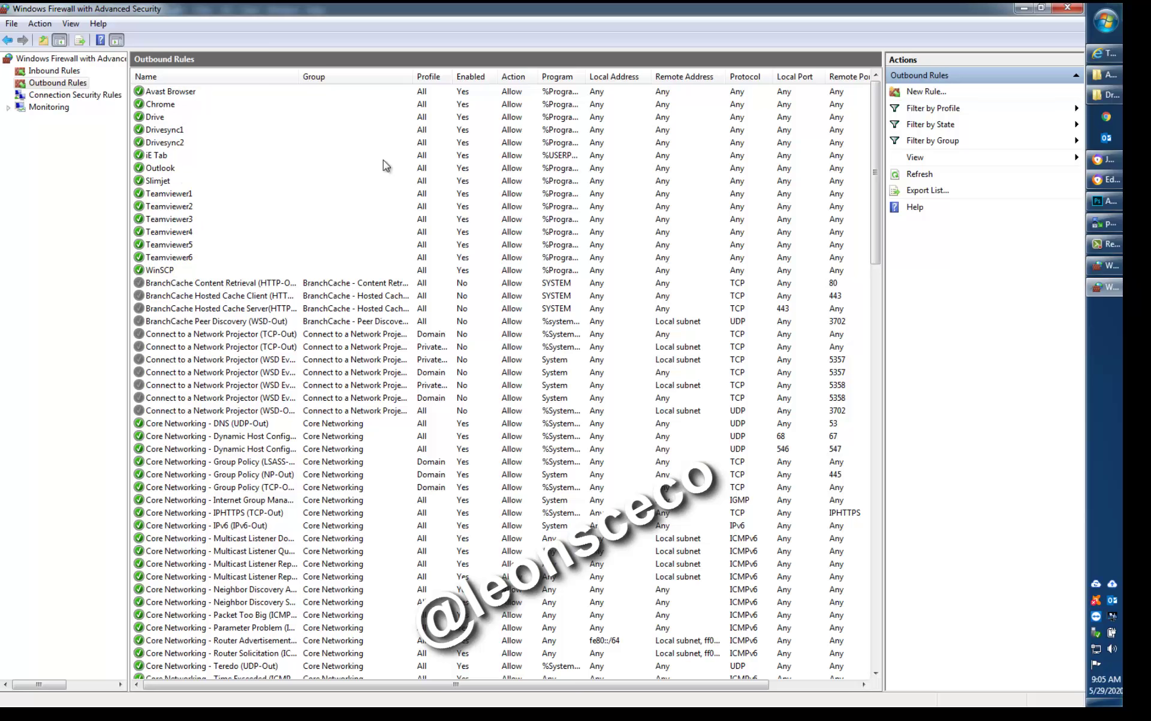
left_click_drag(585, 77, 742, 77)
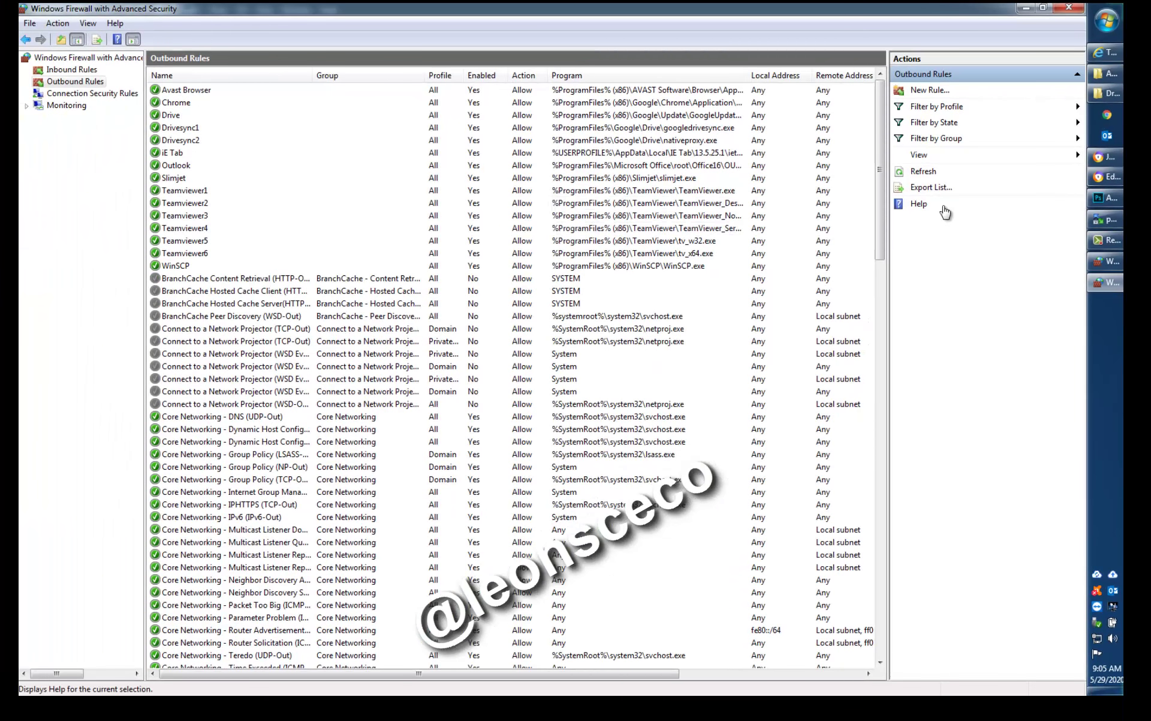
- Copy the target path "C:\Program Files\Internet Explorer\iexplore.exe" from the Internet Explorer shortcut's properties and close them
mouse_move(1101, 52)
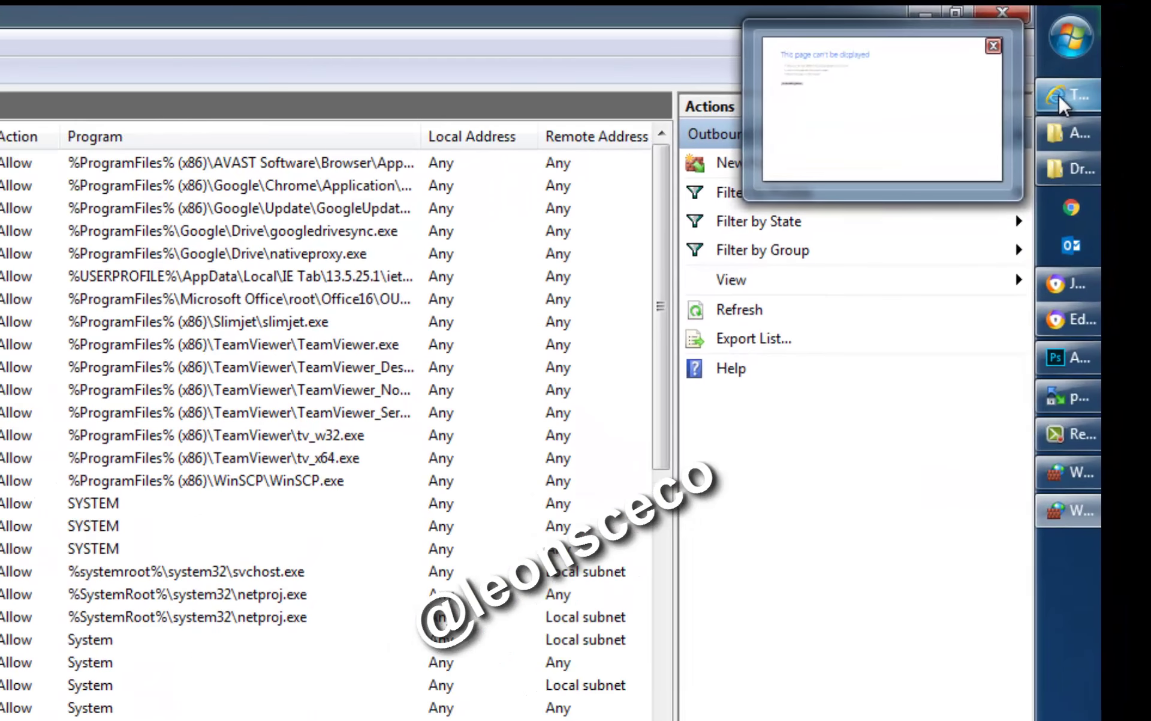
right_click(1062, 95)
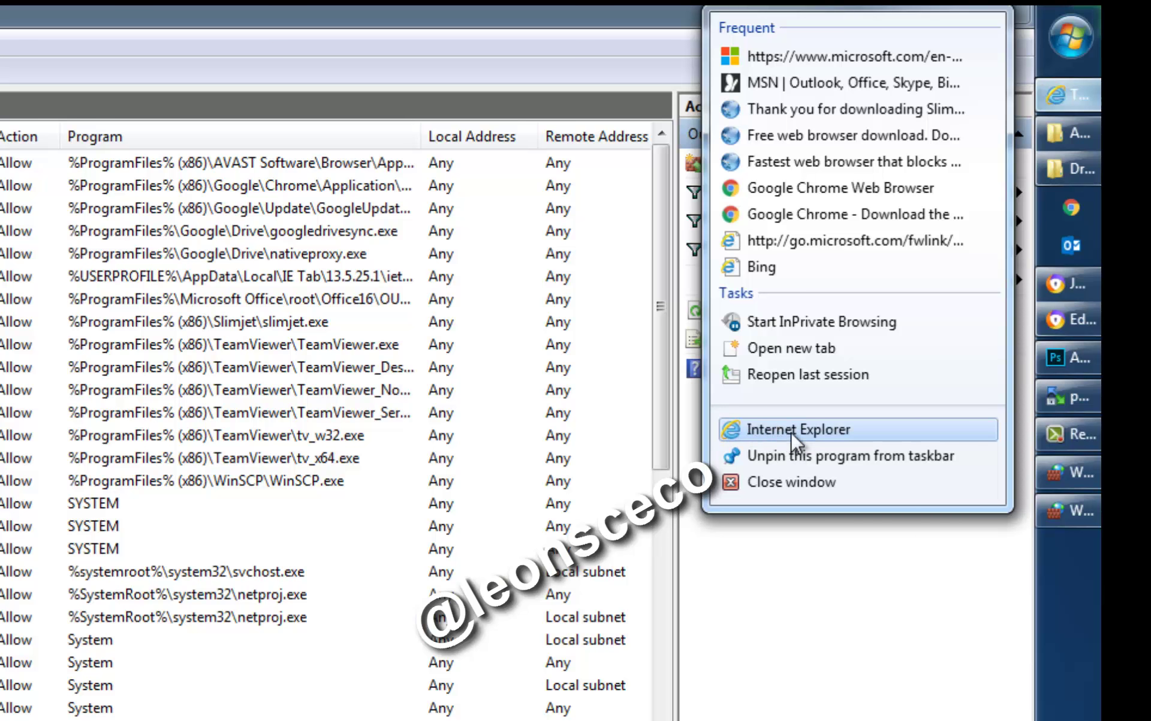
right_click(840, 430)
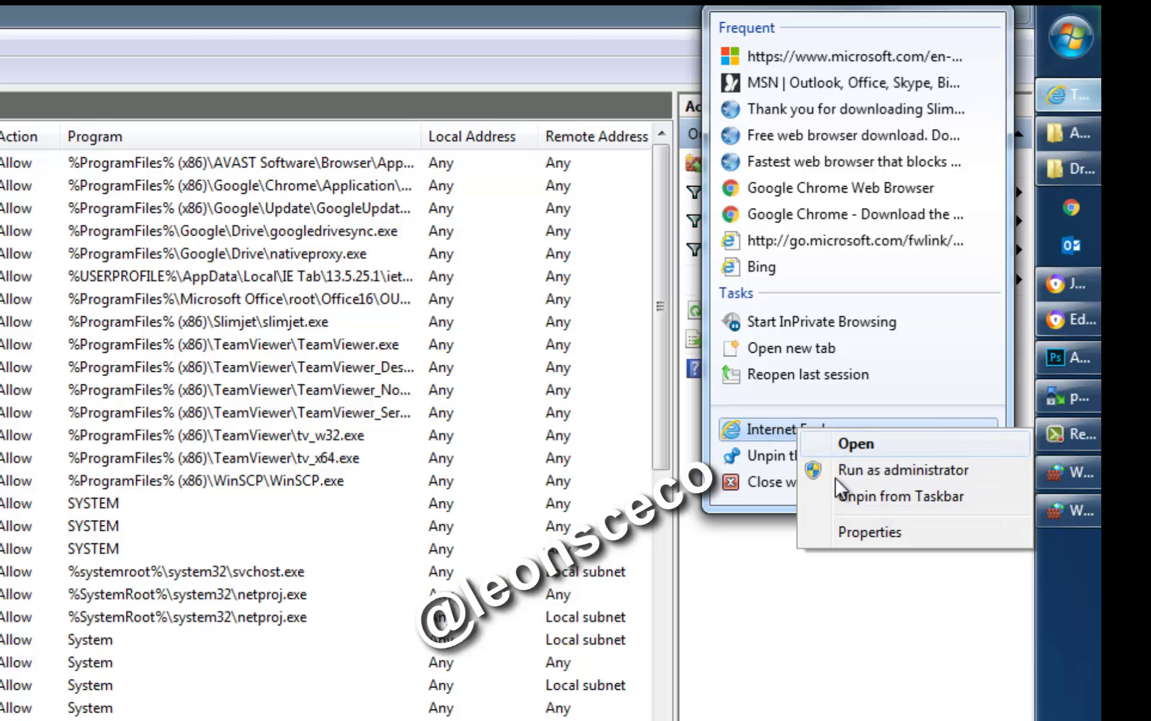
left_click(858, 529)
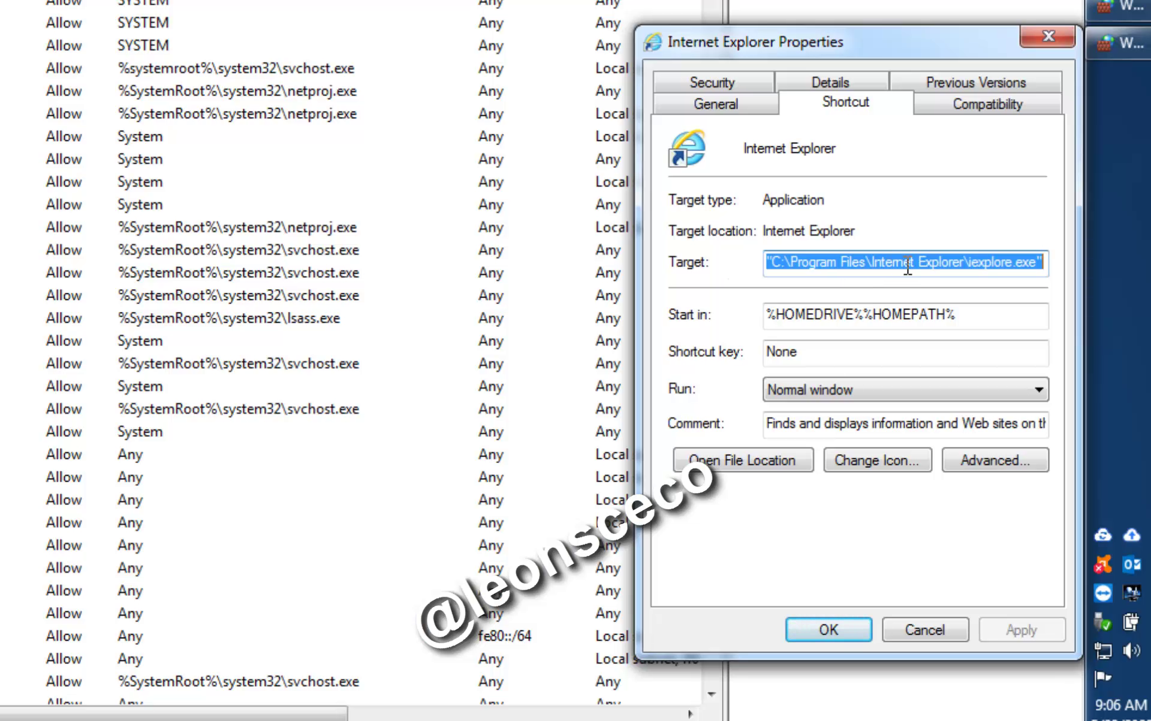
right_click(831, 259)
left_click(830, 338)
left_click(917, 625)
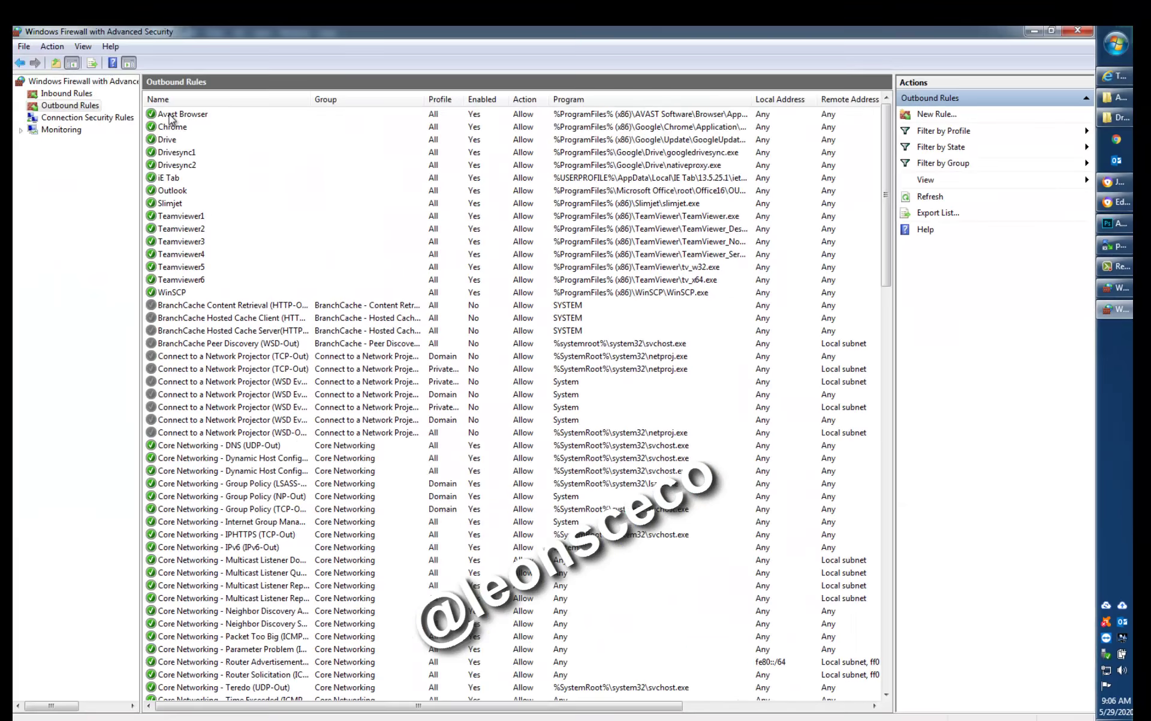
- Start a new outbound program rule and set its program path to the copied "C:\Program Files\Internet Explorer\iexplore.exe"
left_click(75, 108)
left_click(938, 114)
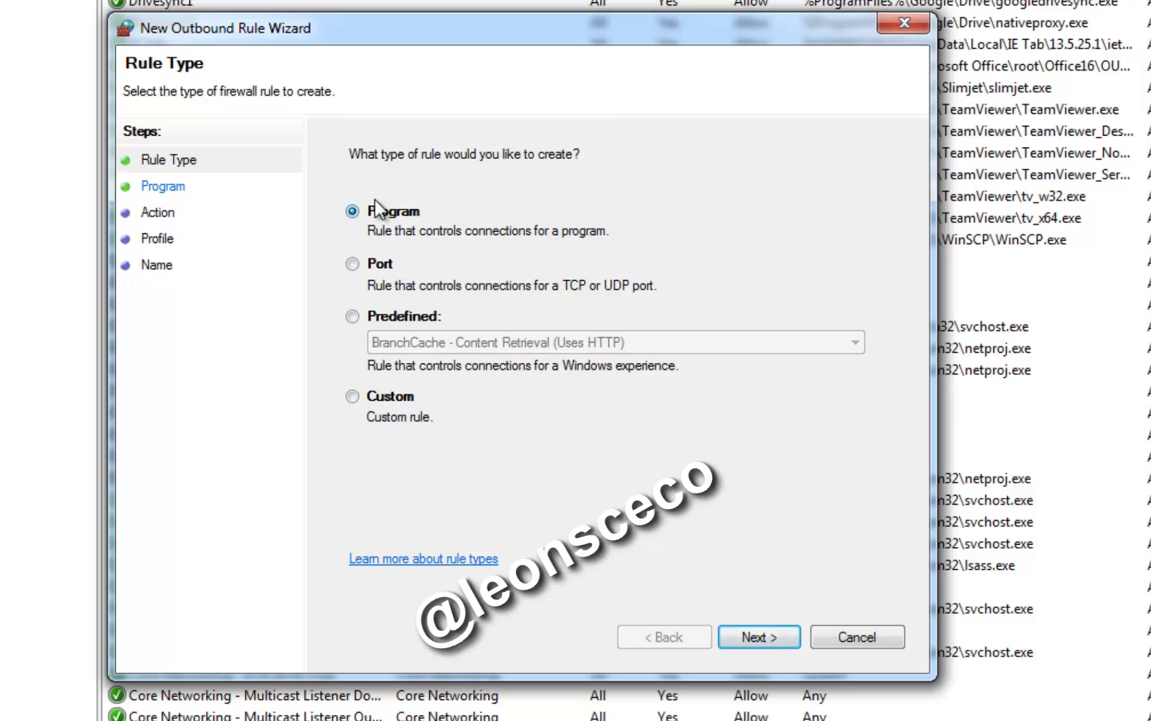
left_click(759, 636)
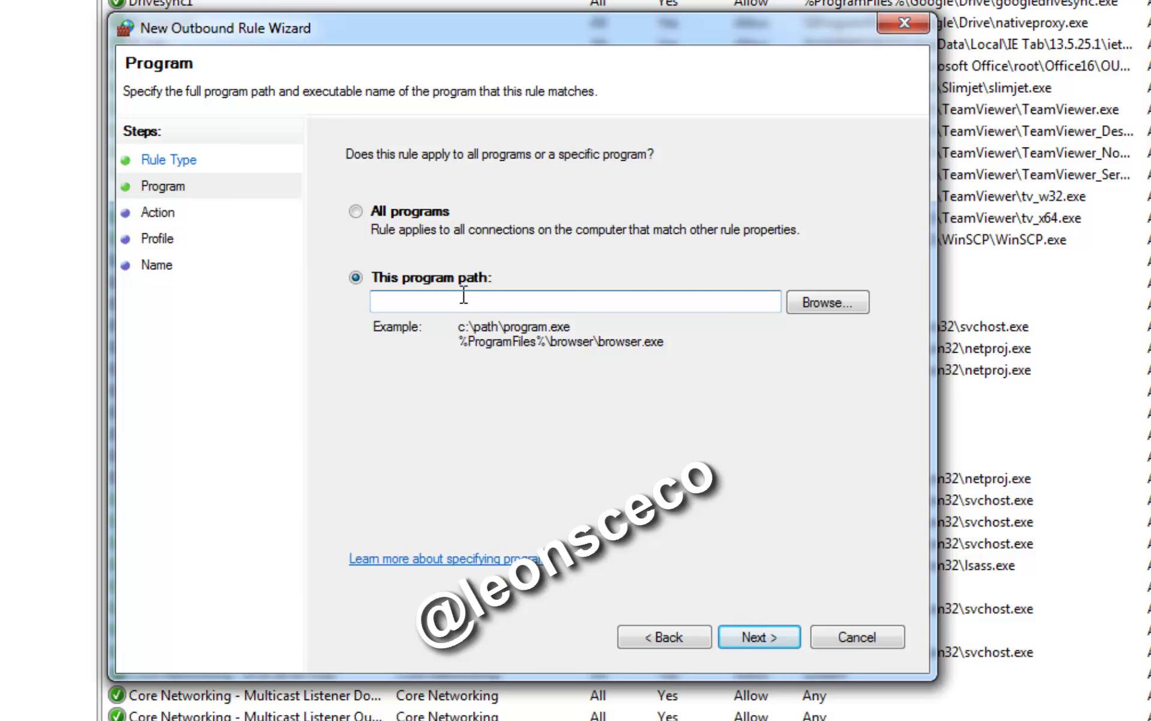
left_click(835, 304)
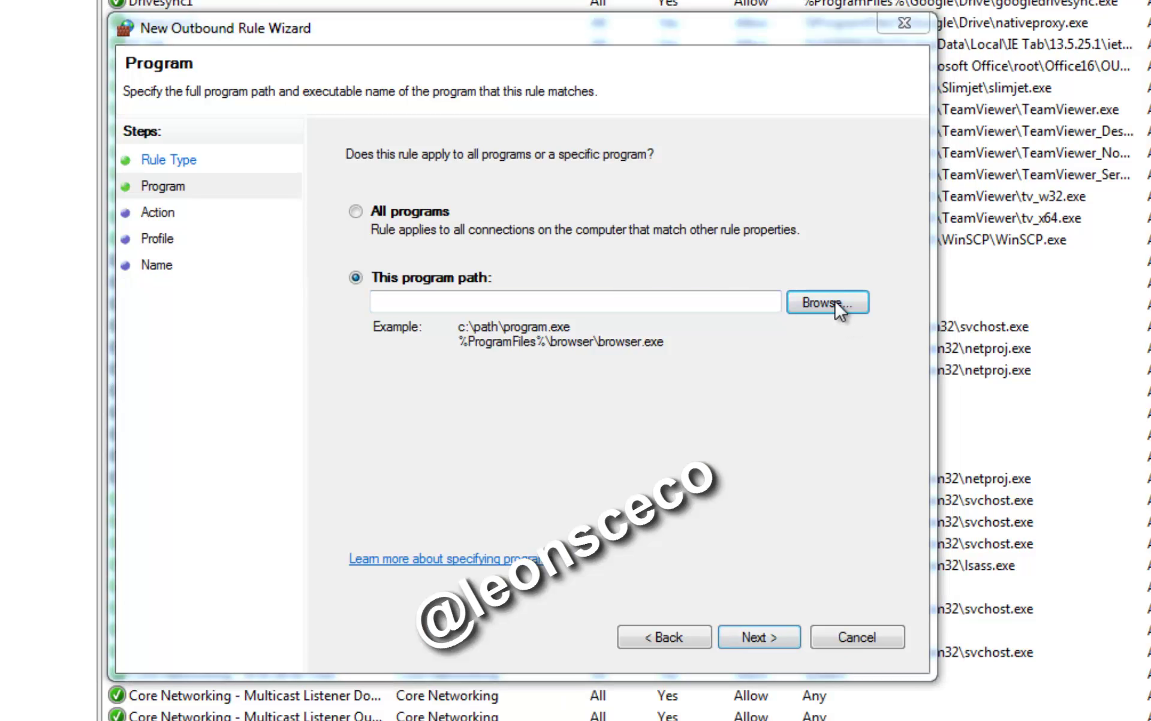
right_click(444, 575)
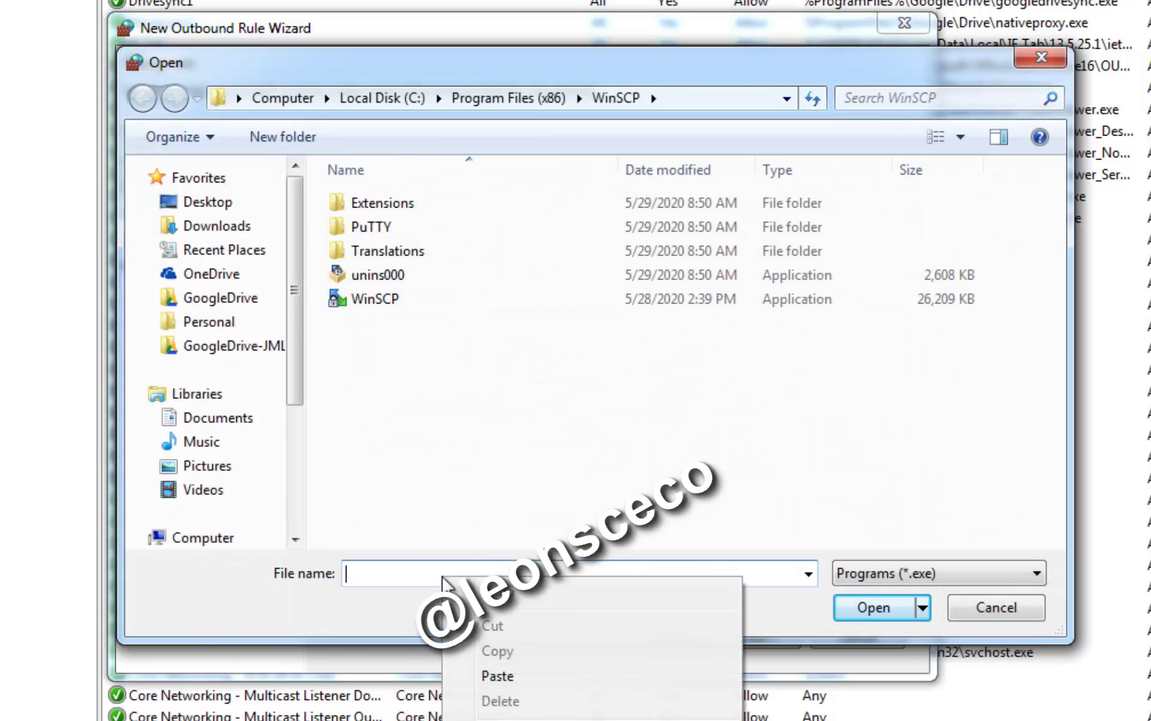
left_click(495, 675)
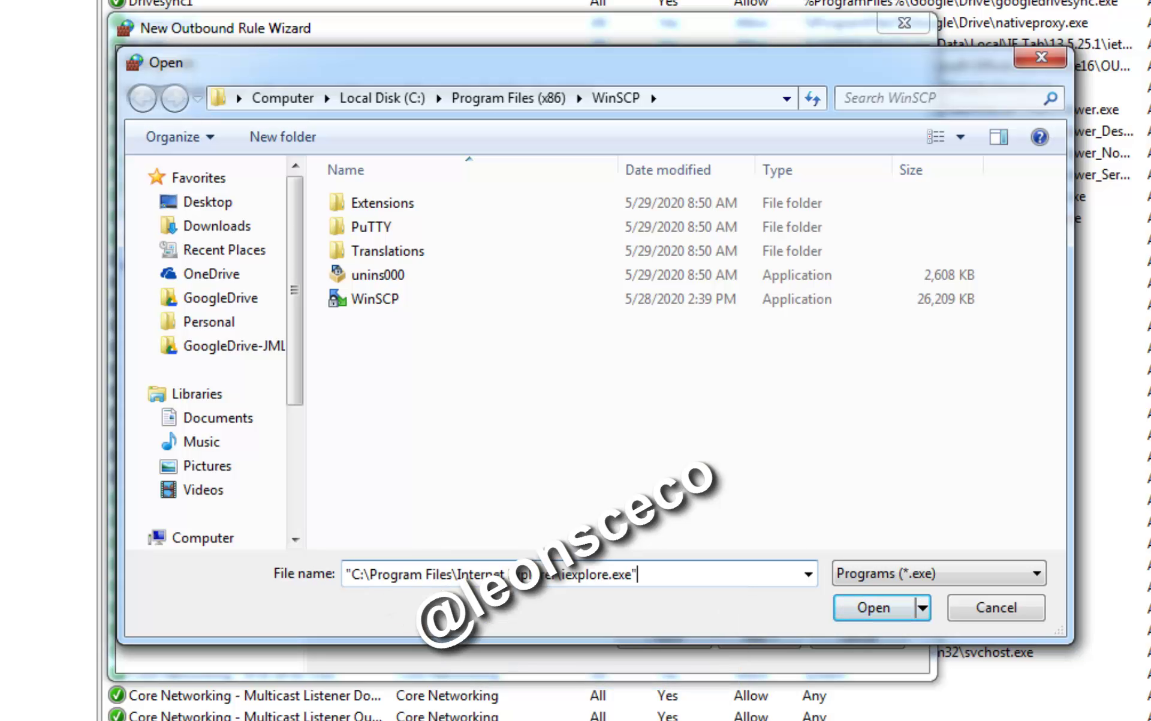
left_click(875, 608)
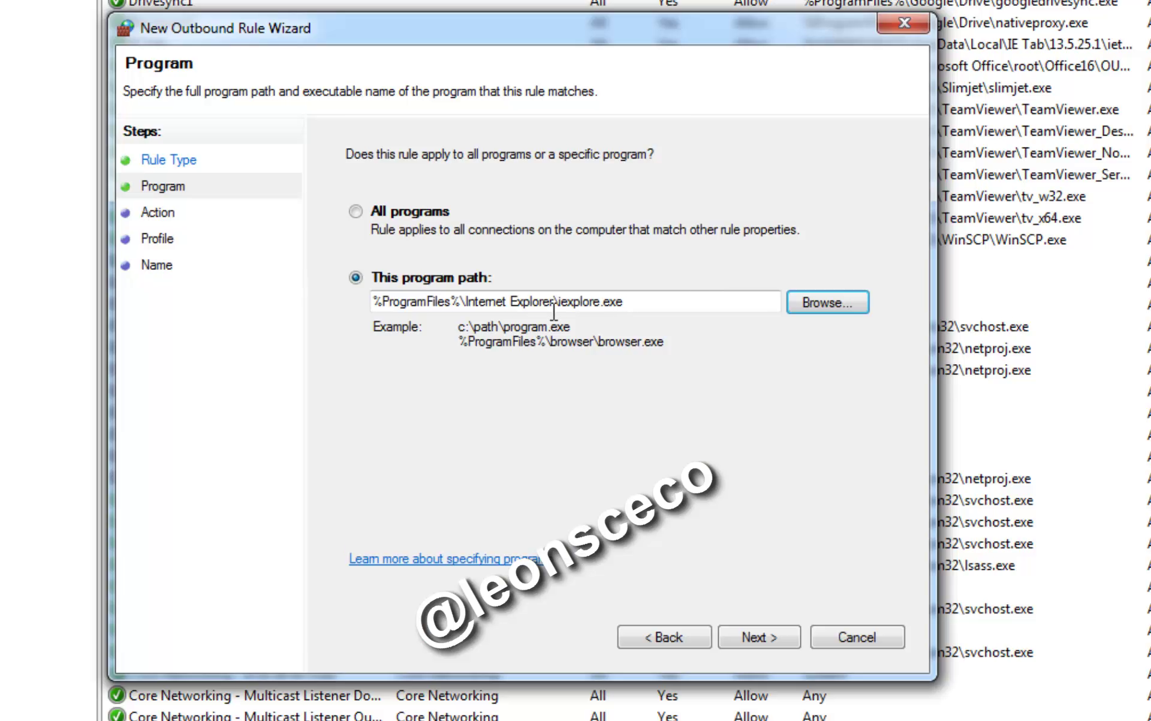
left_click(772, 645)
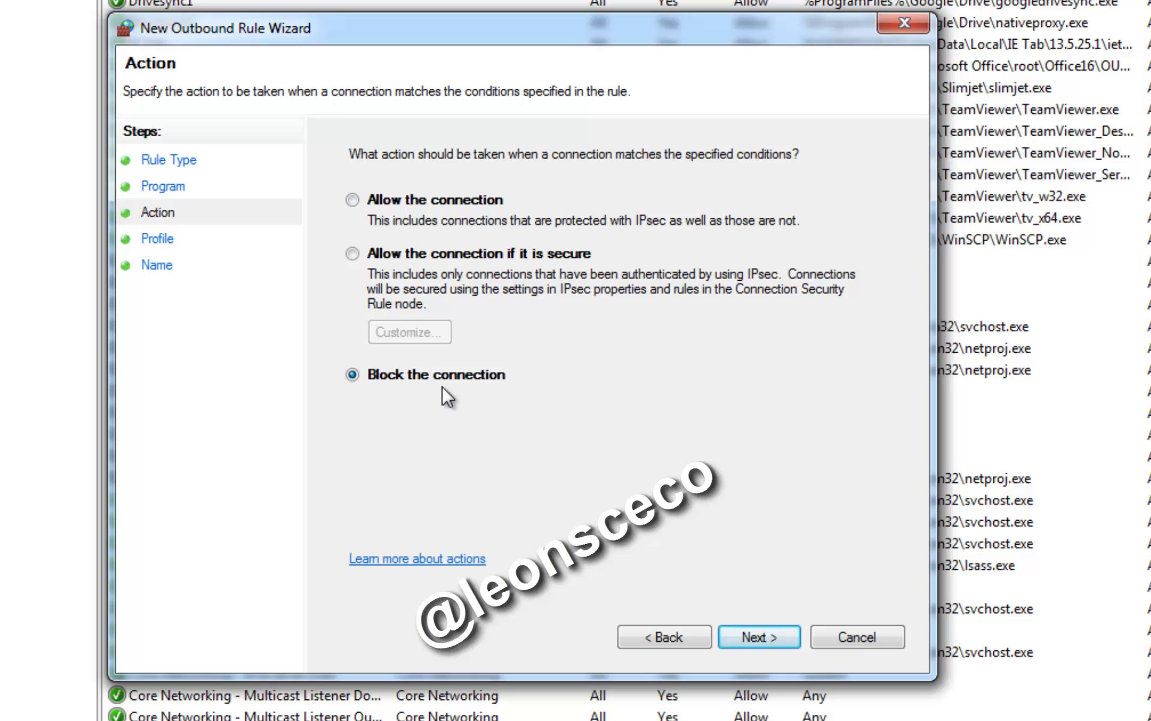
- Allow the connection for the Domain, Private and Public profiles, name the rule iExplorer and finish it
left_click(435, 203)
left_click(762, 638)
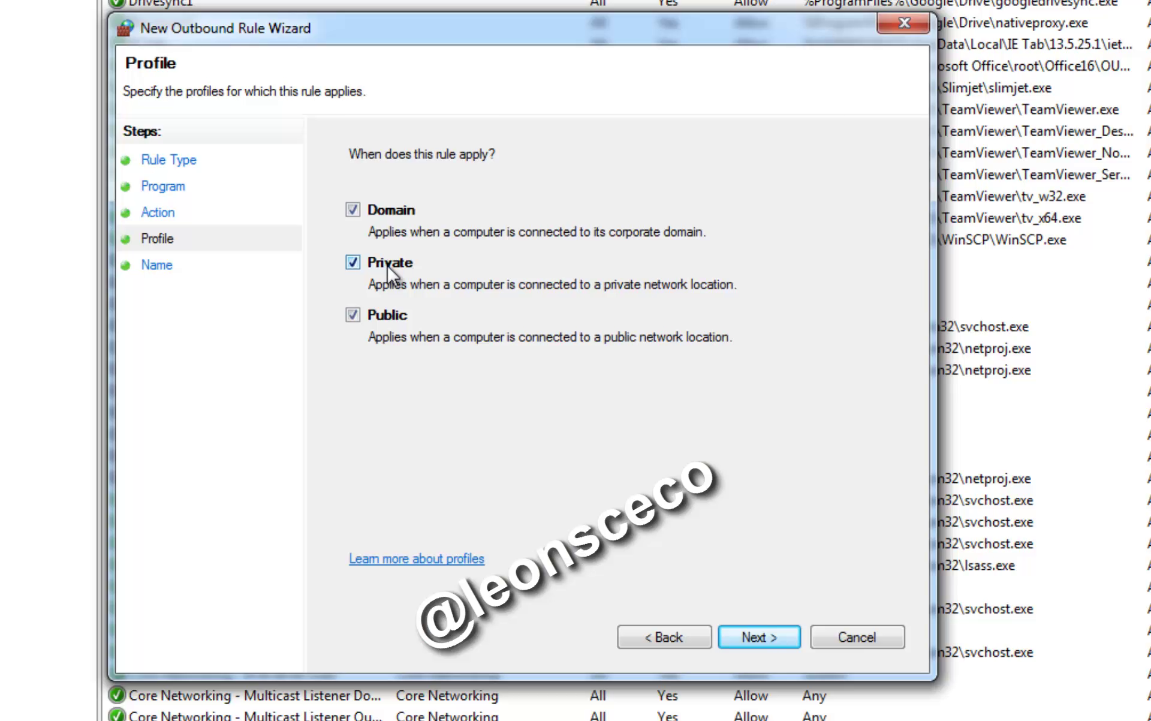
left_click(762, 637)
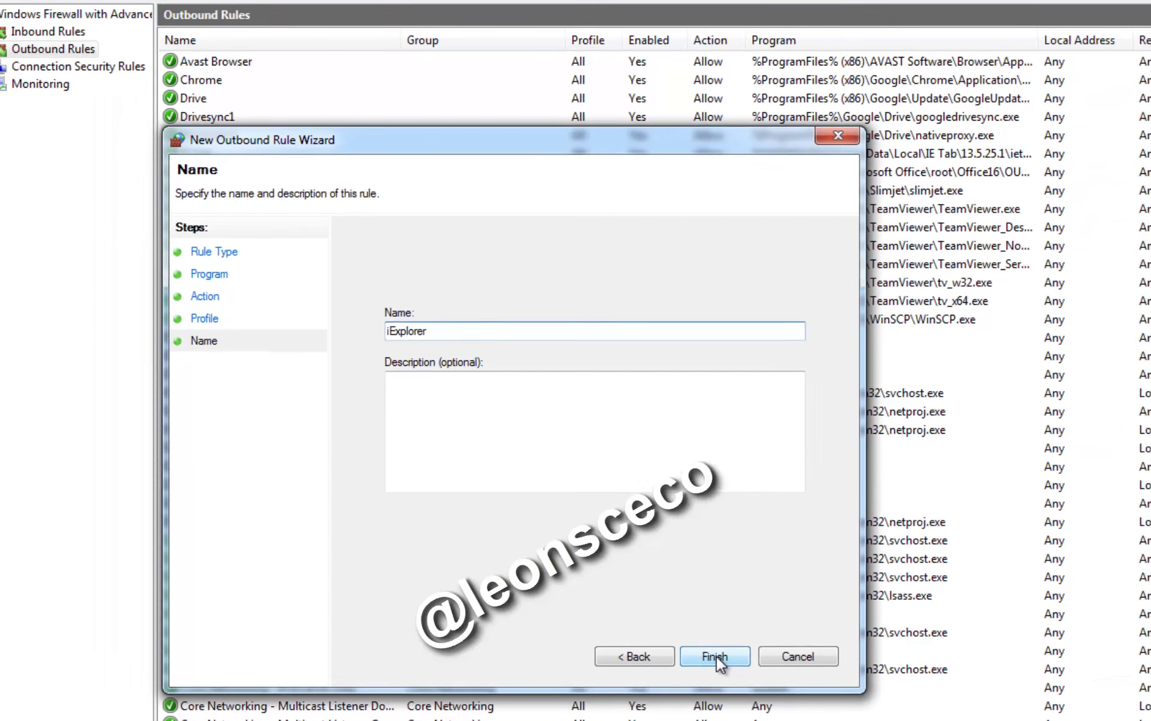
left_click(762, 641)
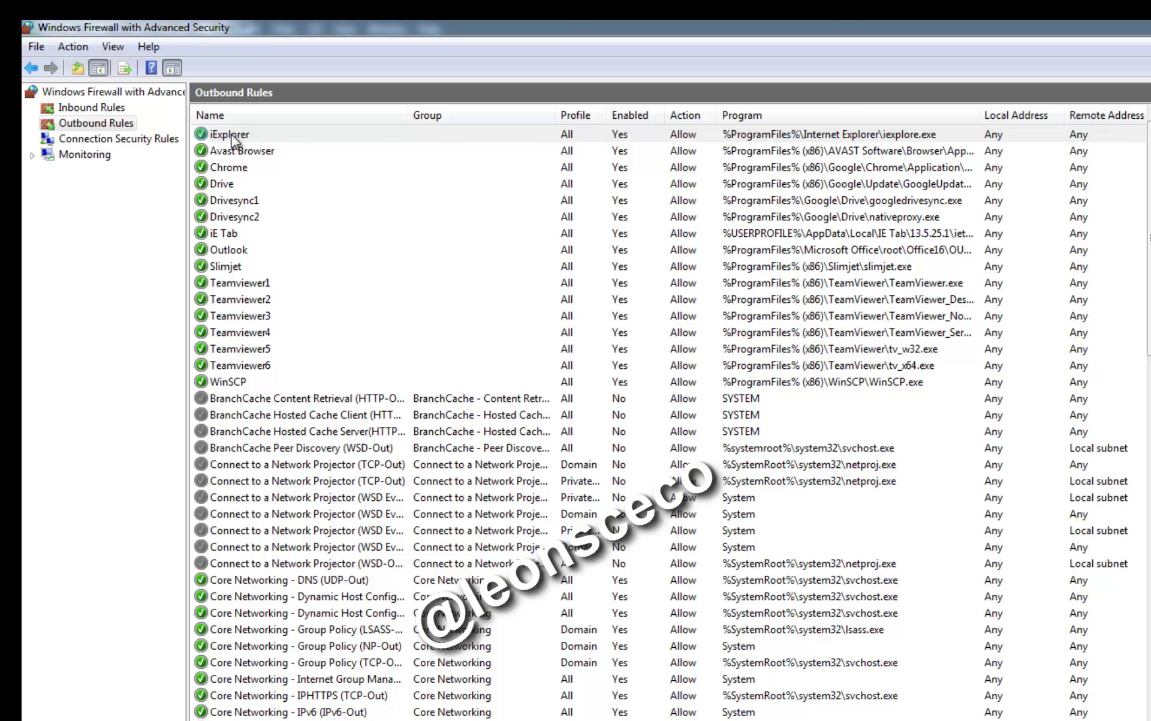
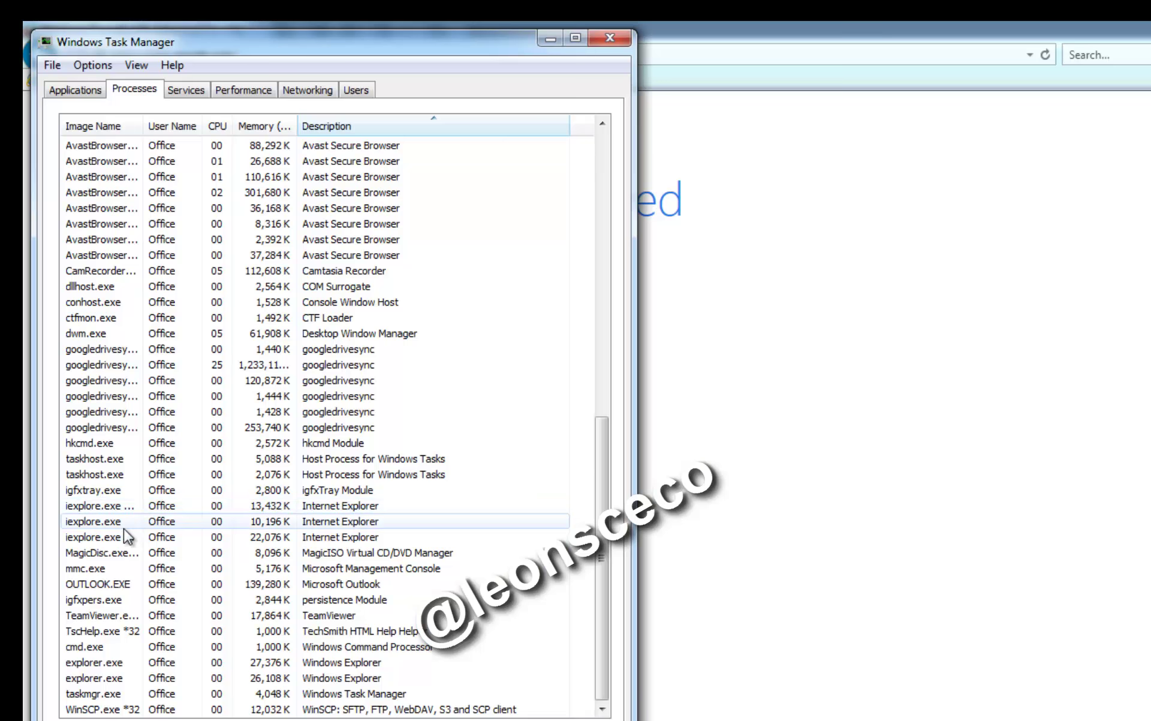
- Widen Task Manager's Image Name column to tell the Internet Explorer processes apart and check the file location in iexplore.exe's properties
left_click(121, 523)
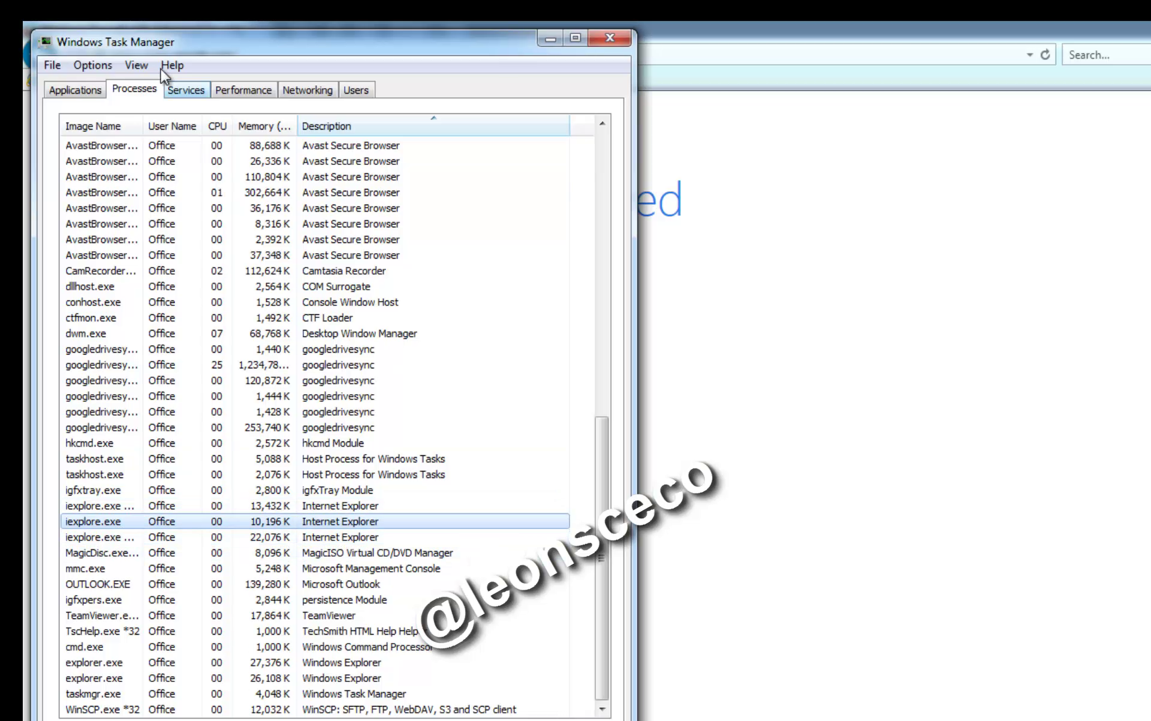
left_click_drag(144, 125, 176, 124)
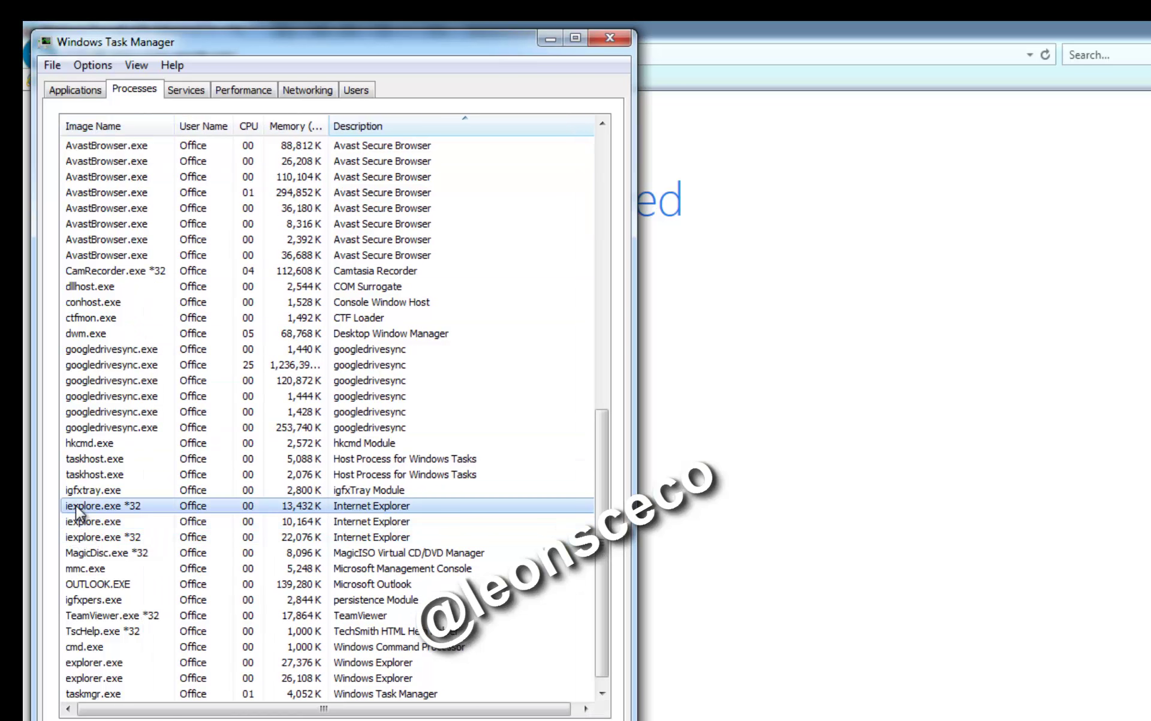
left_click(79, 538)
left_click(87, 520)
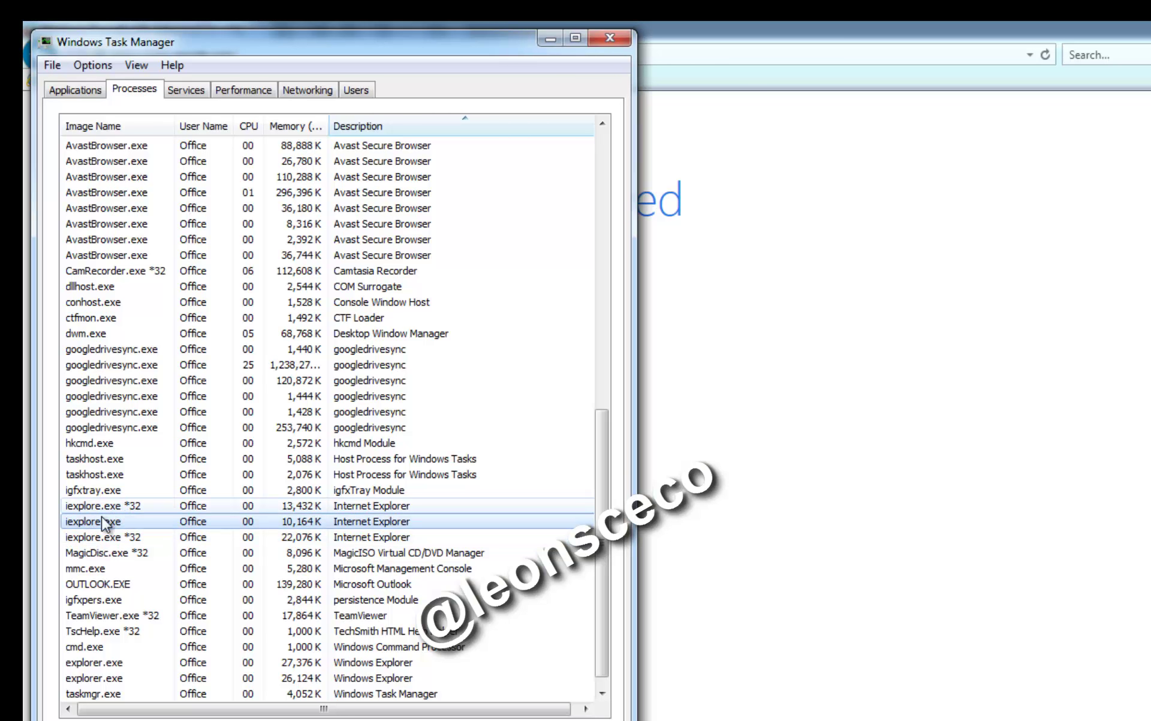
right_click(98, 528)
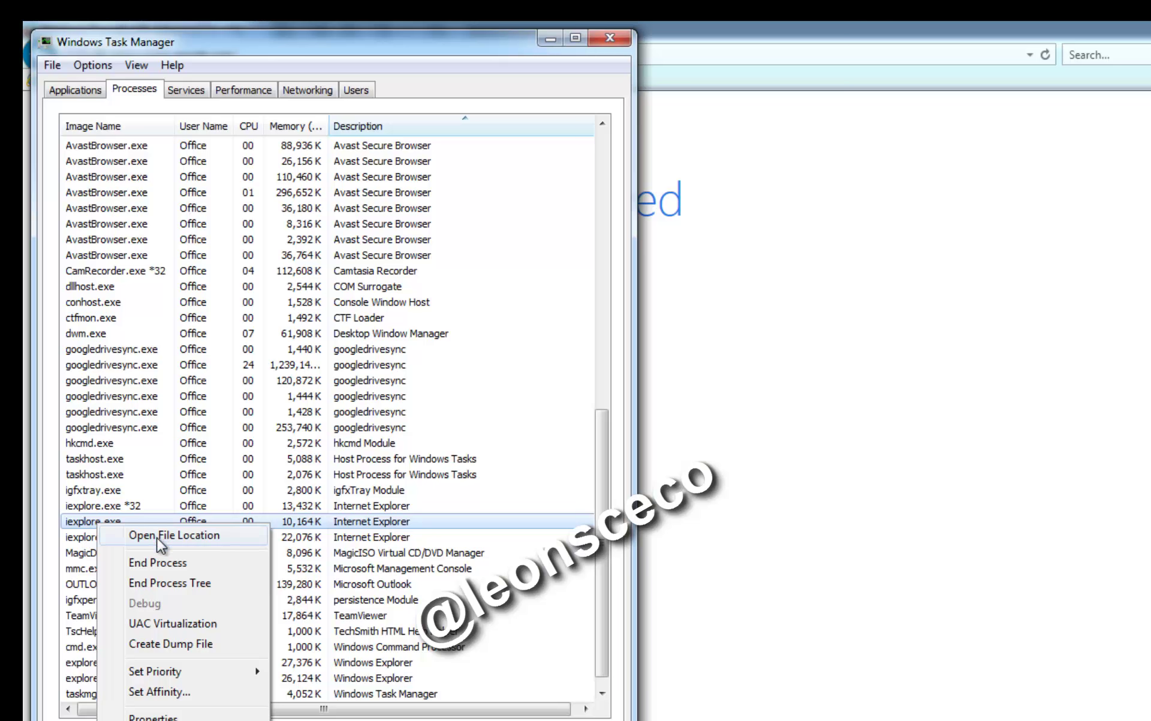
left_click(153, 717)
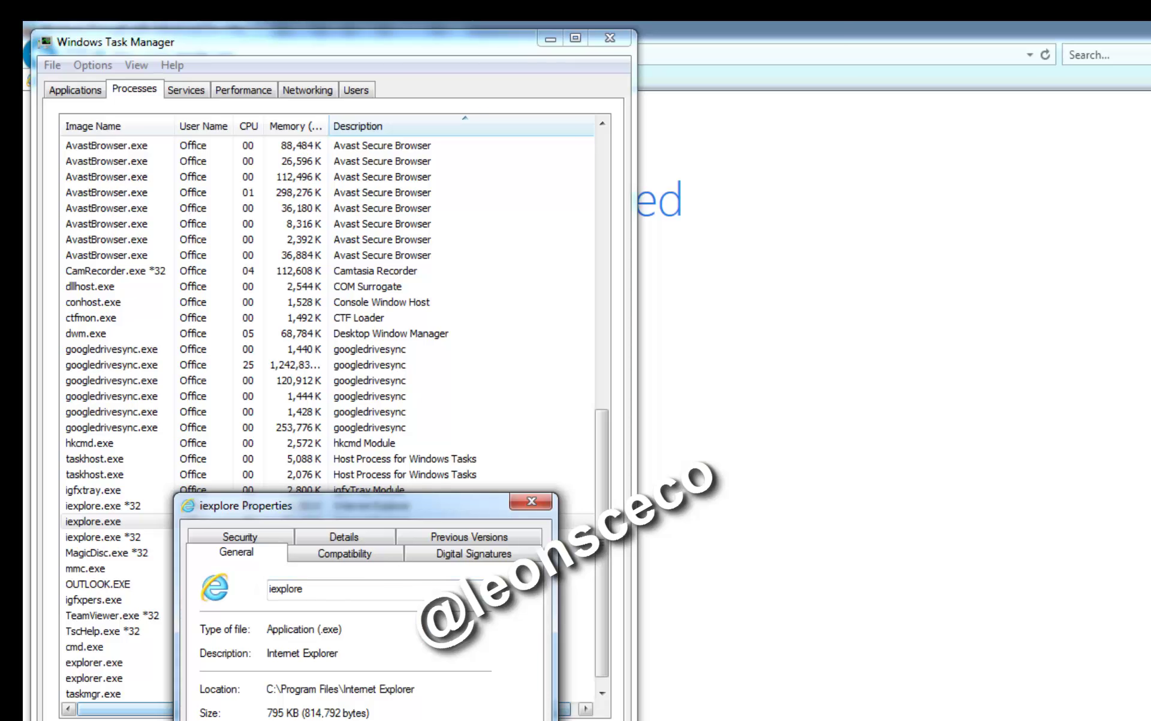
key("Escape")
- Open the file location of the iexplore.exe process without the *32 suffix and view the folder's full path
right_click(93, 520)
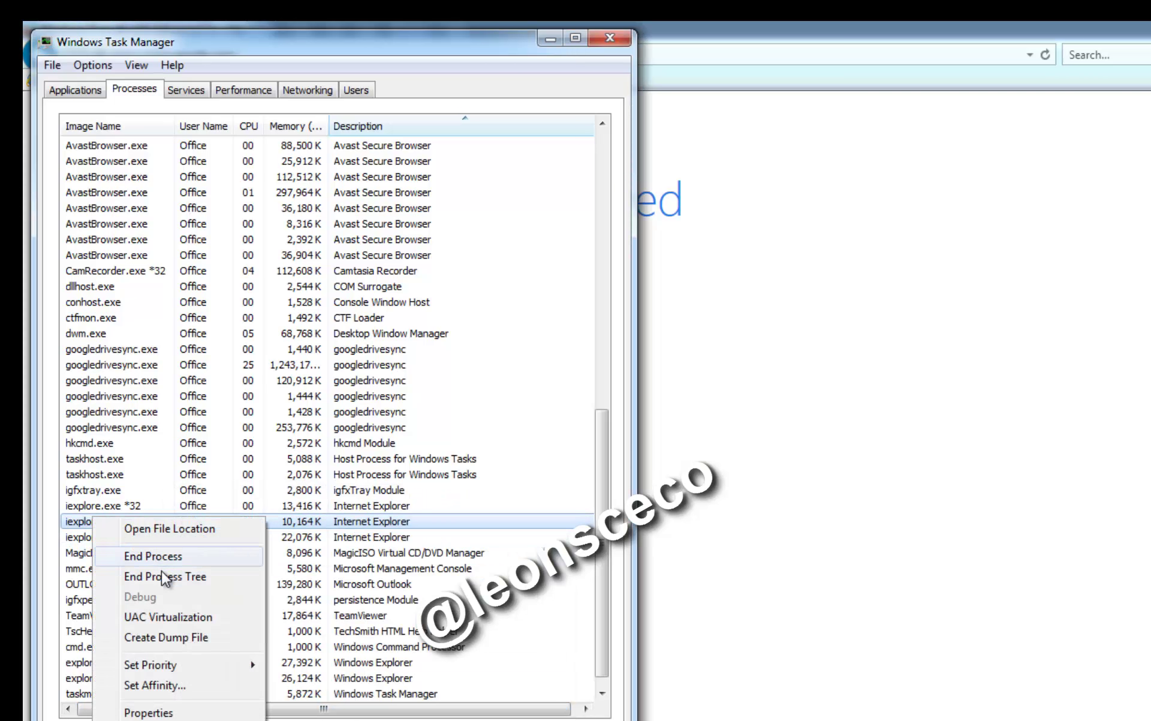
left_click(191, 529)
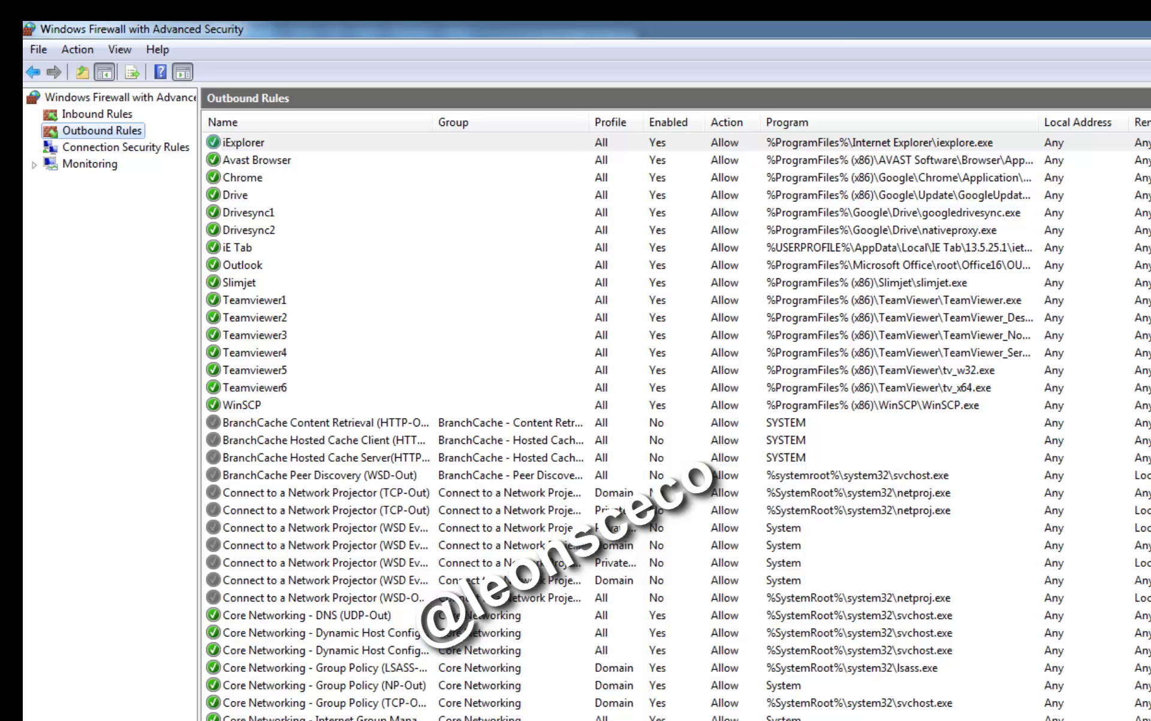
key("alt+Tab")
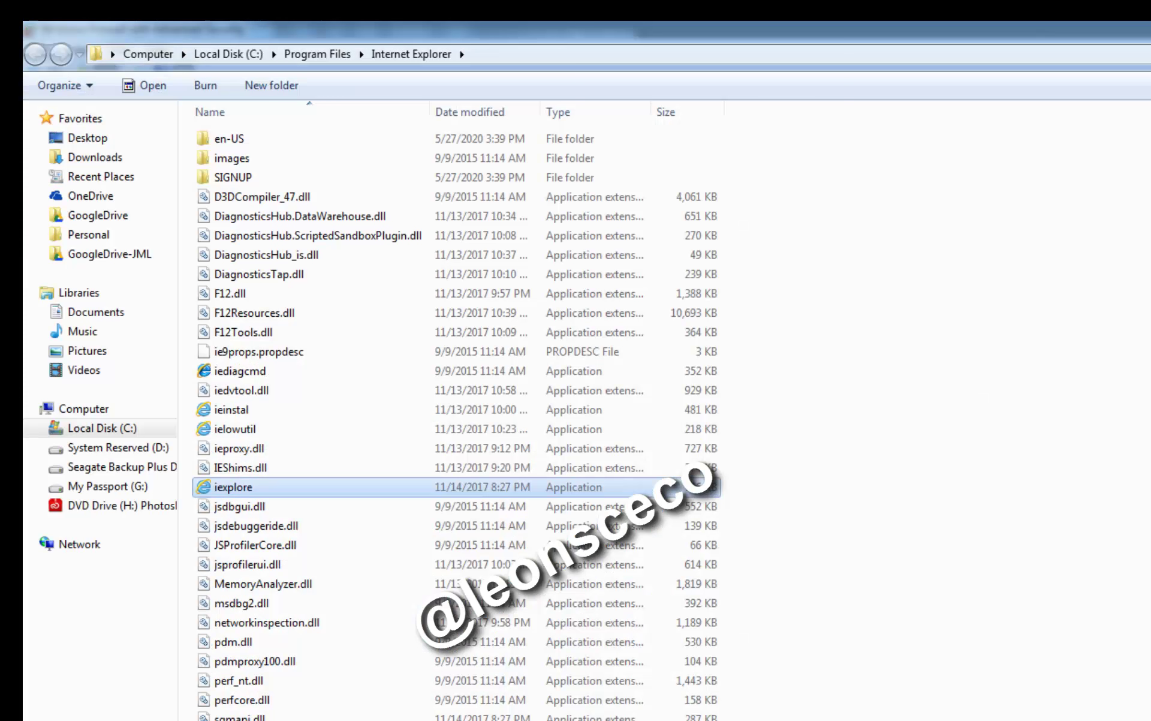
left_click(493, 56)
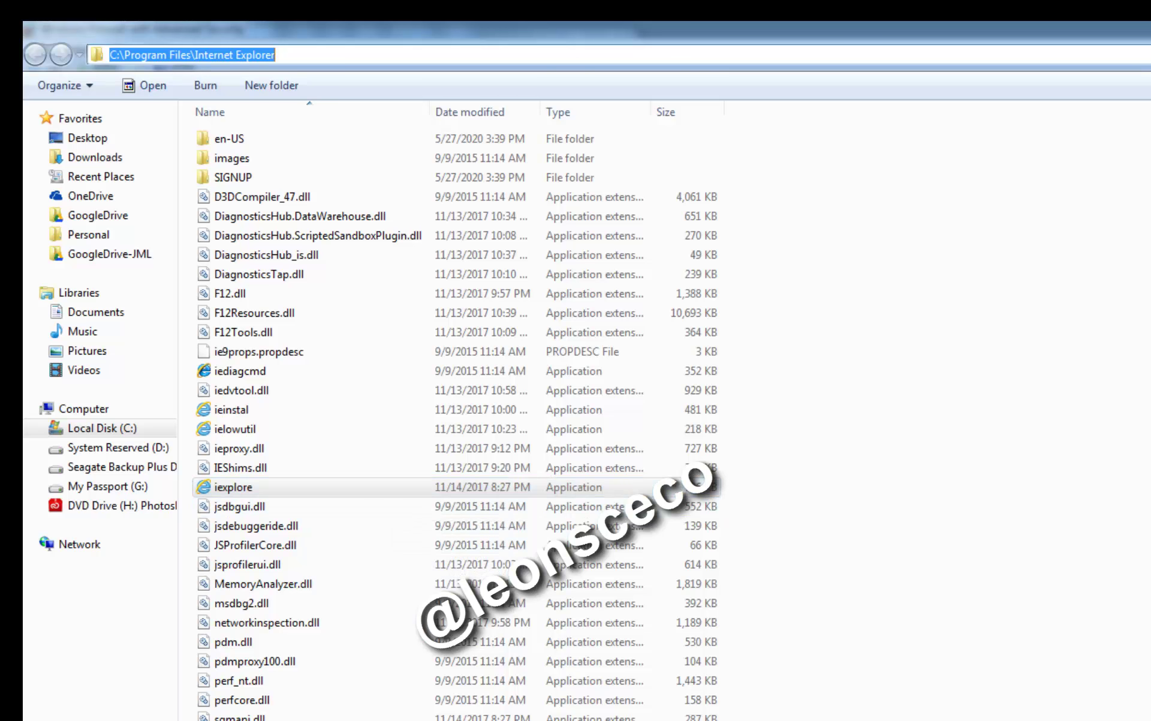
key("alt+Tab")
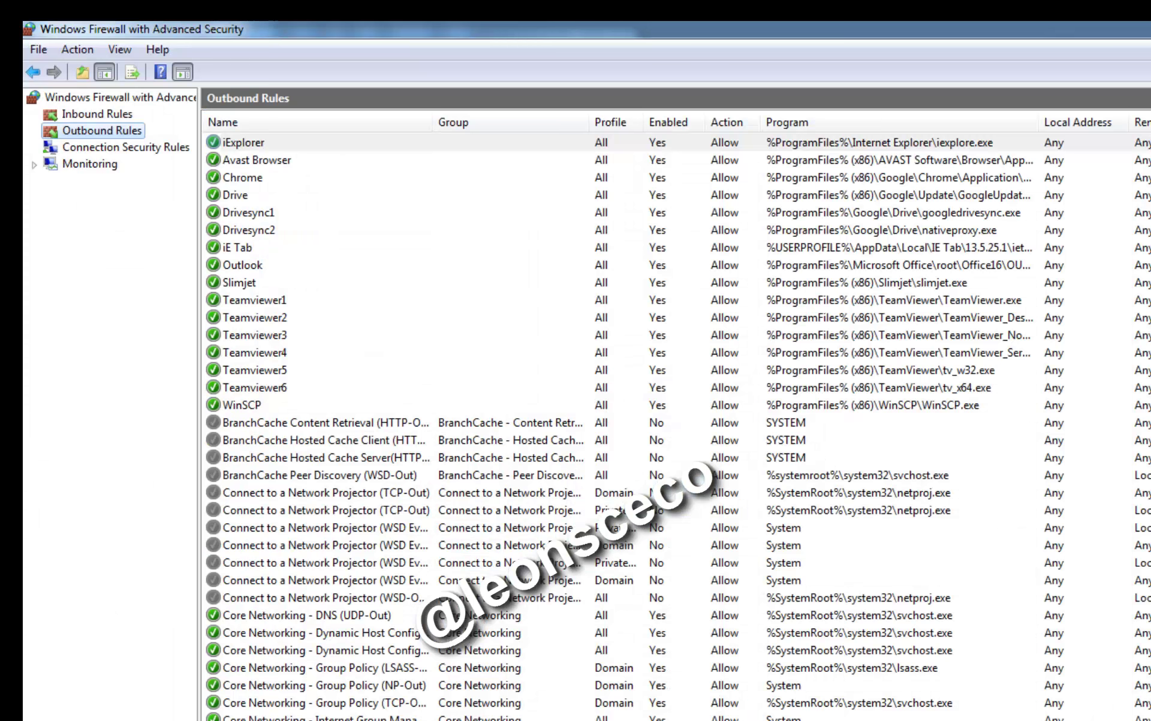
- Return to Task Manager, open the file location of the iexplore.exe *32 process and show the folder path as editable text
key("ctrl+shift+Escape")
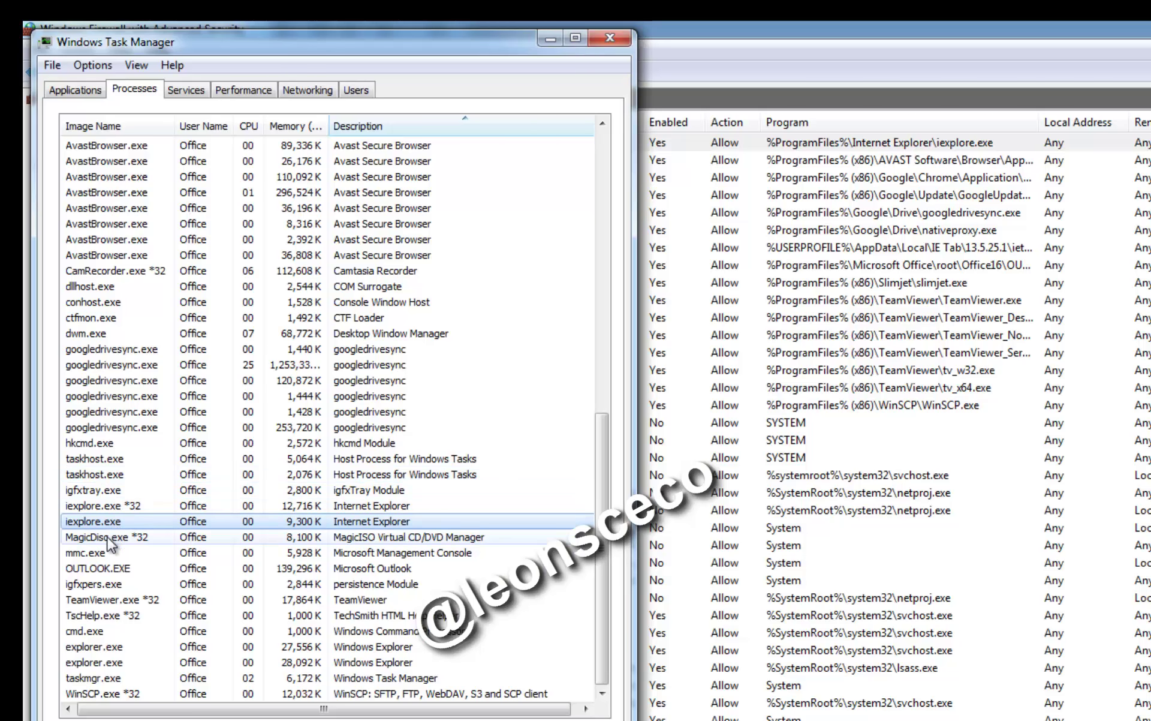
right_click(108, 505)
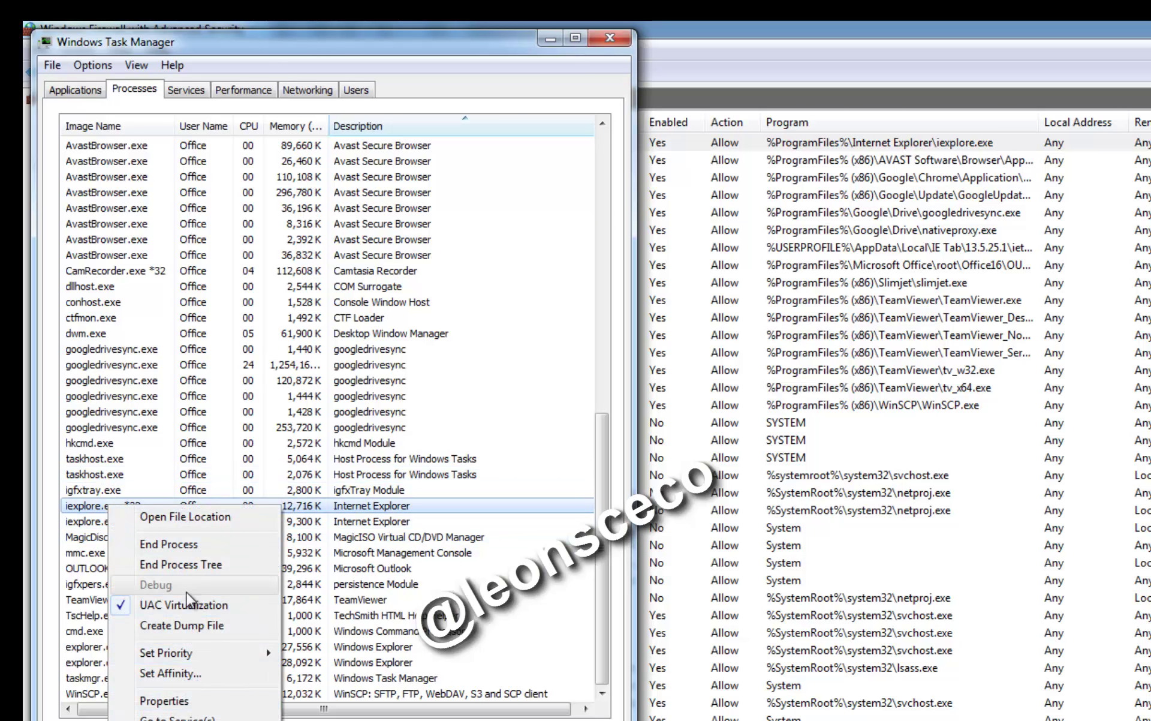
left_click(204, 515)
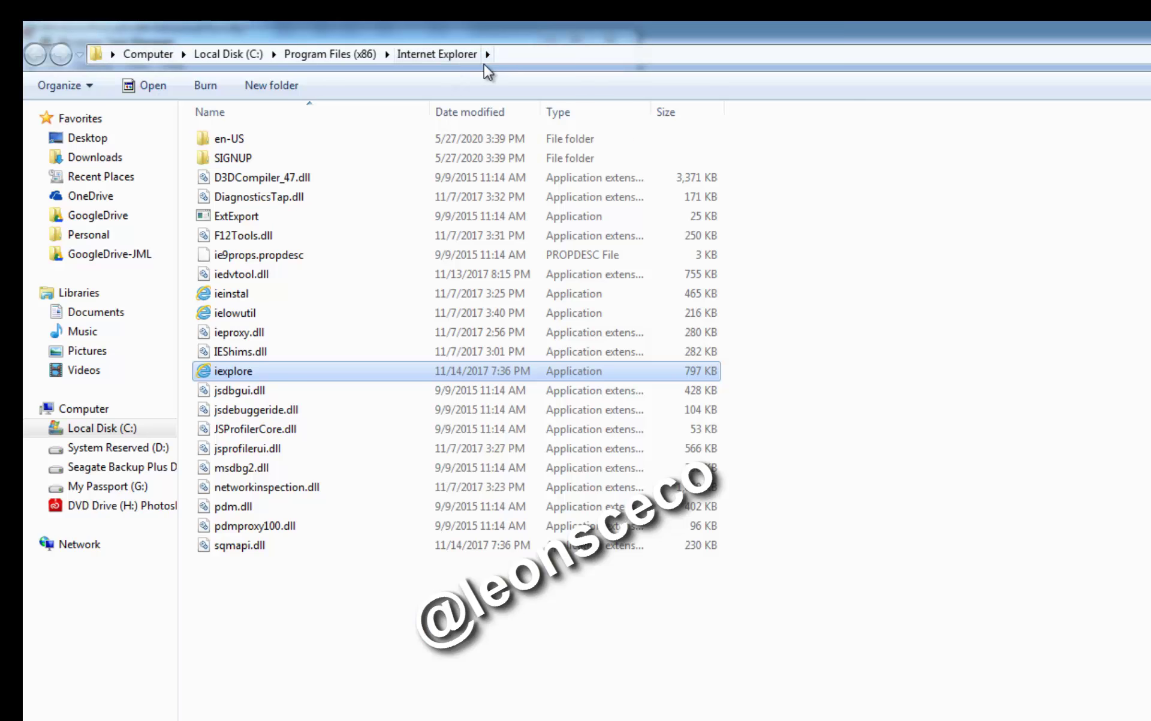
left_click(513, 55)
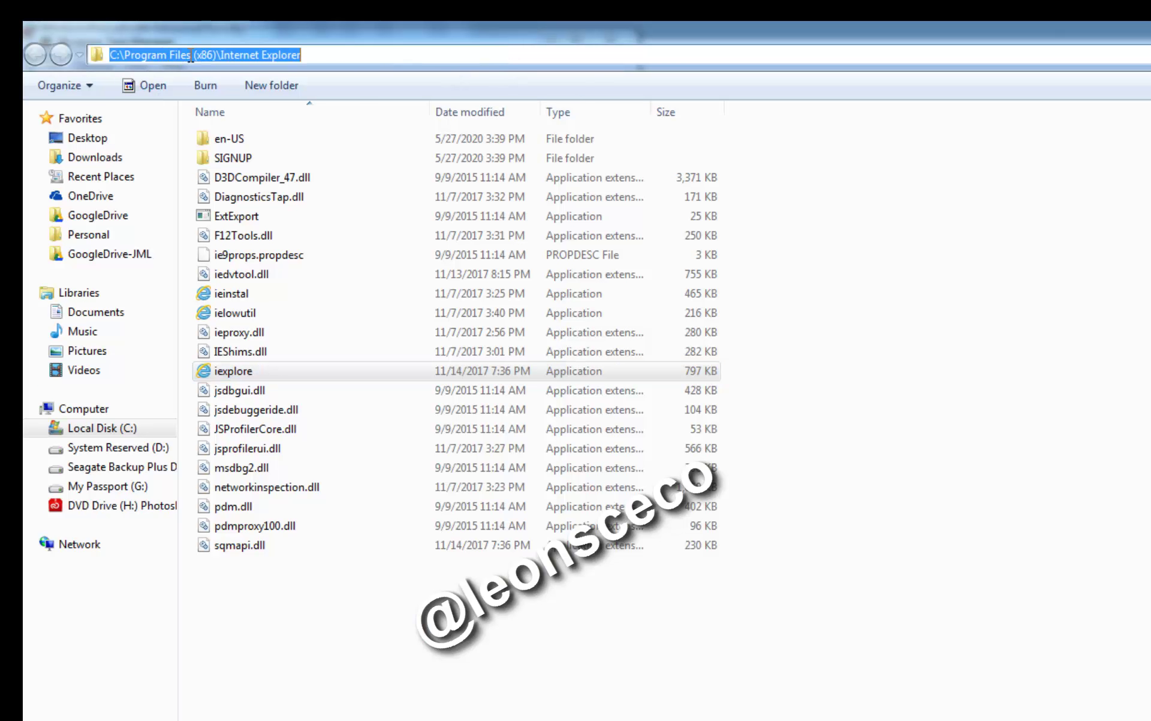
- Extend the folder path to C:\Program Files (x86)\Internet Explorer\iexplore.exe and copy the whole path
left_click(336, 54)
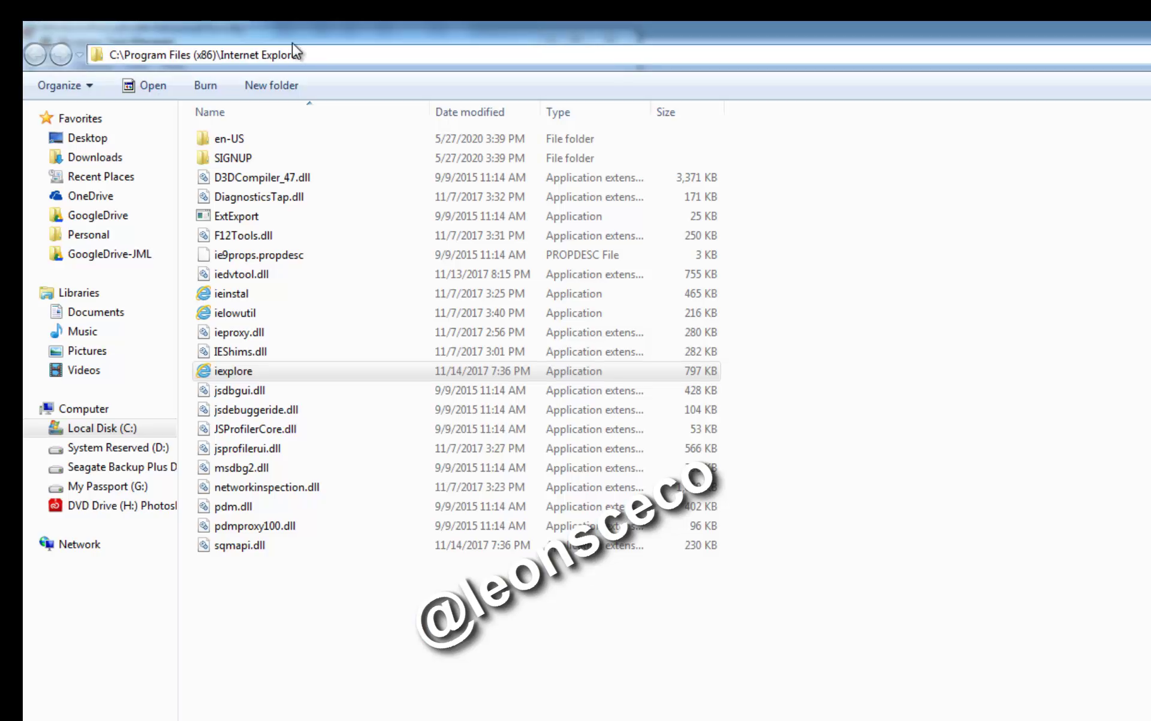
type("\\")
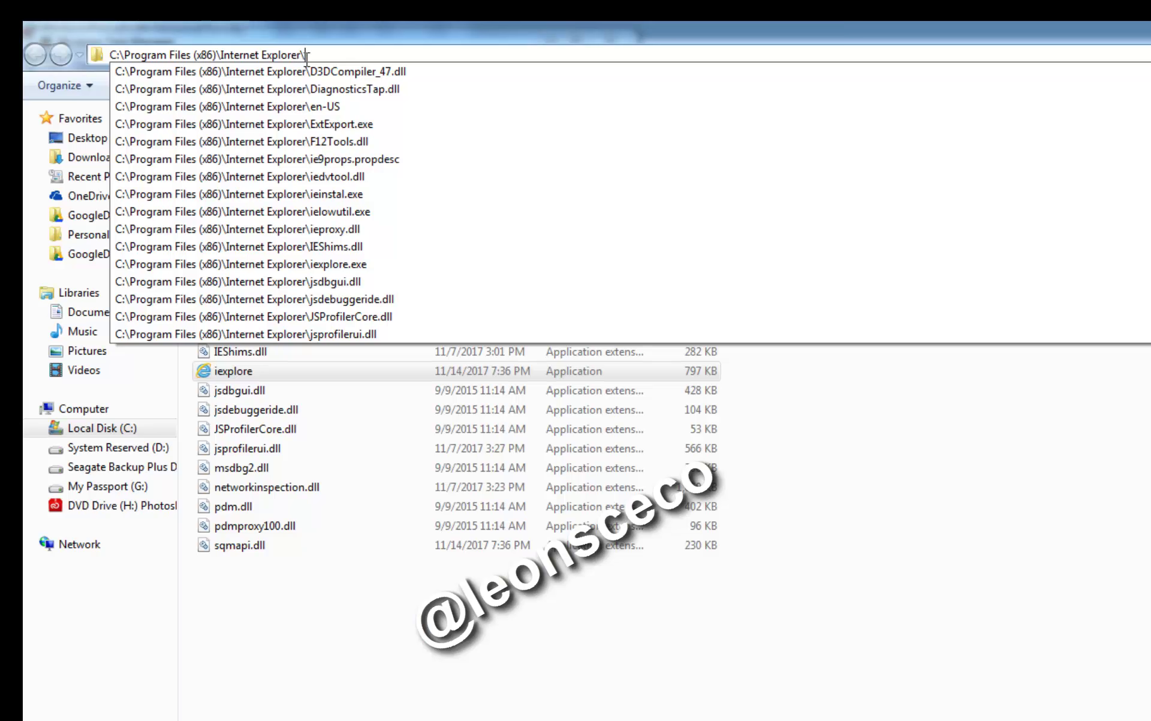
type("ie")
key("BackSpace")
type("iex")
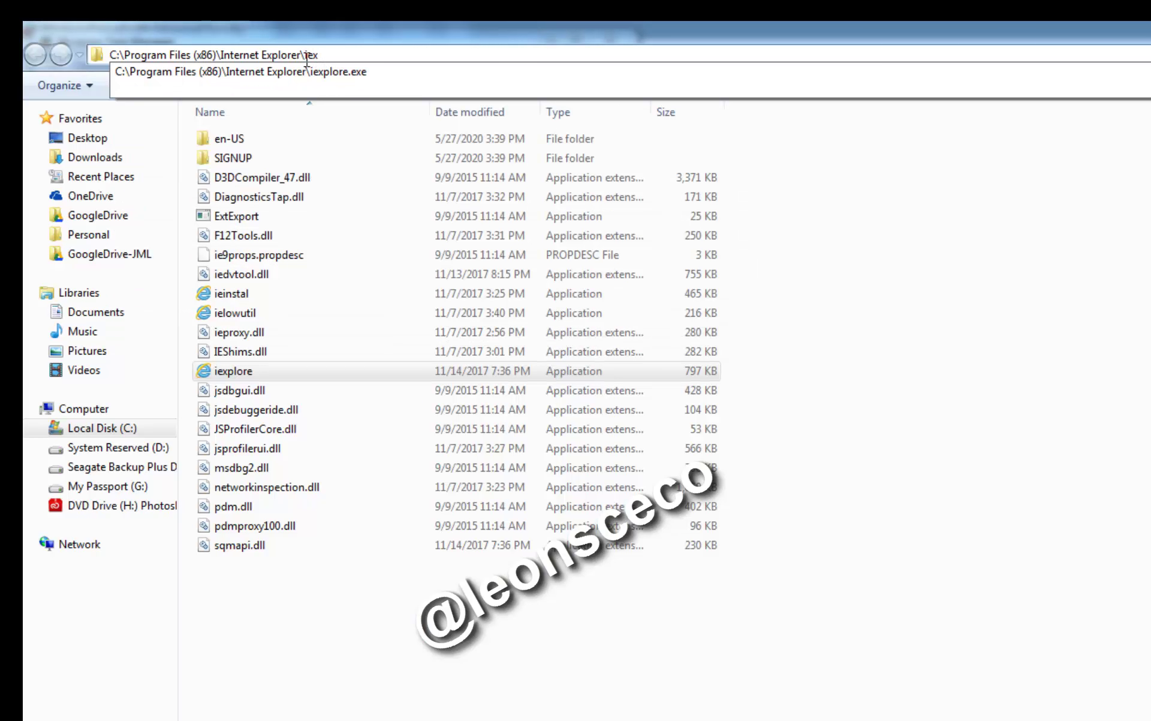
key("Down")
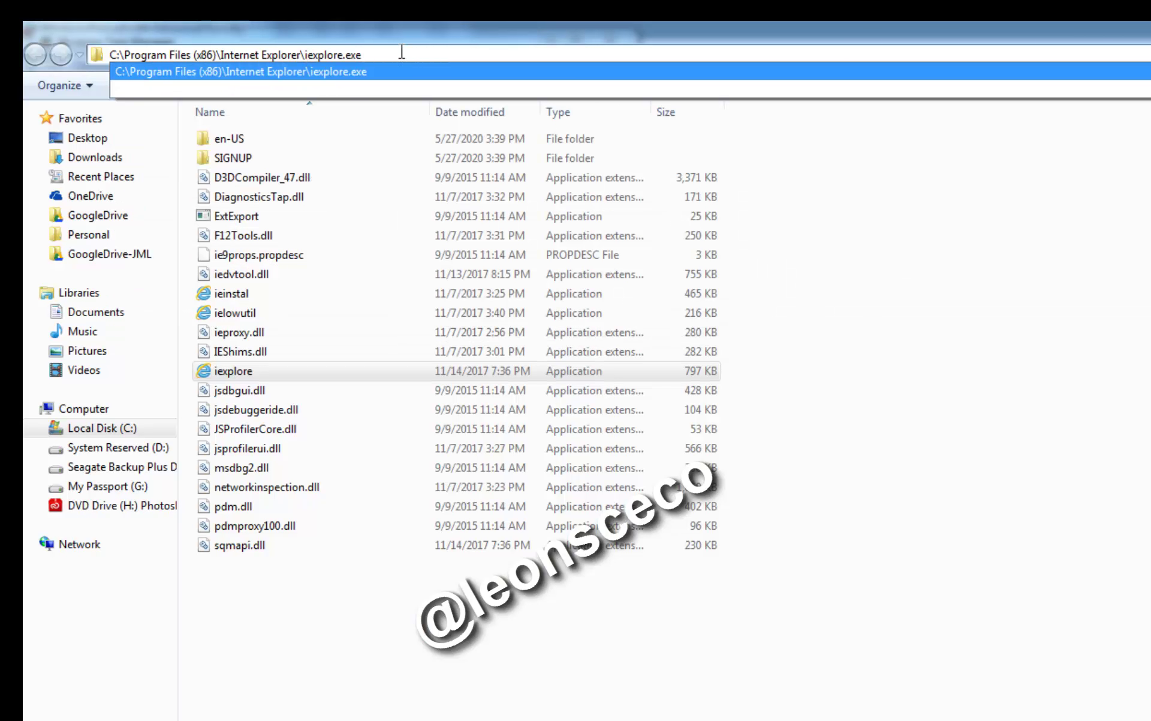
left_click_drag(404, 53, 106, 52)
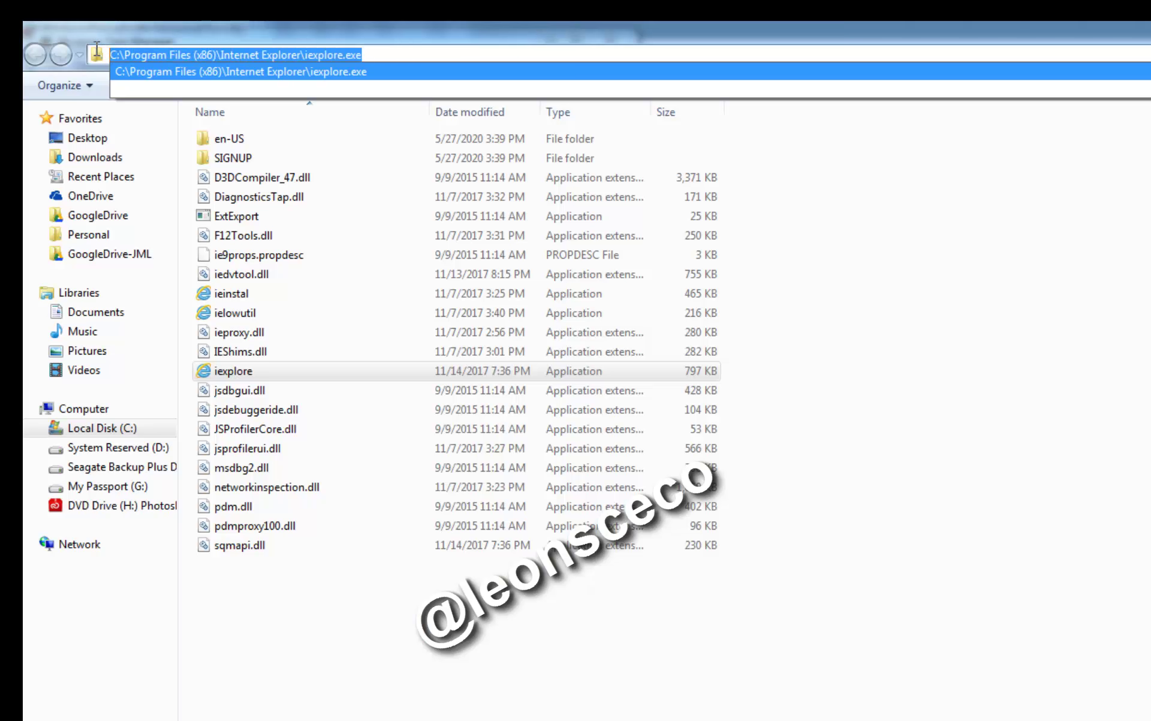
- Back in the firewall window, start another outbound program rule using the copied C:\Program Files (x86)\Internet Explorer\iexplore.exe path
key("alt+Tab")
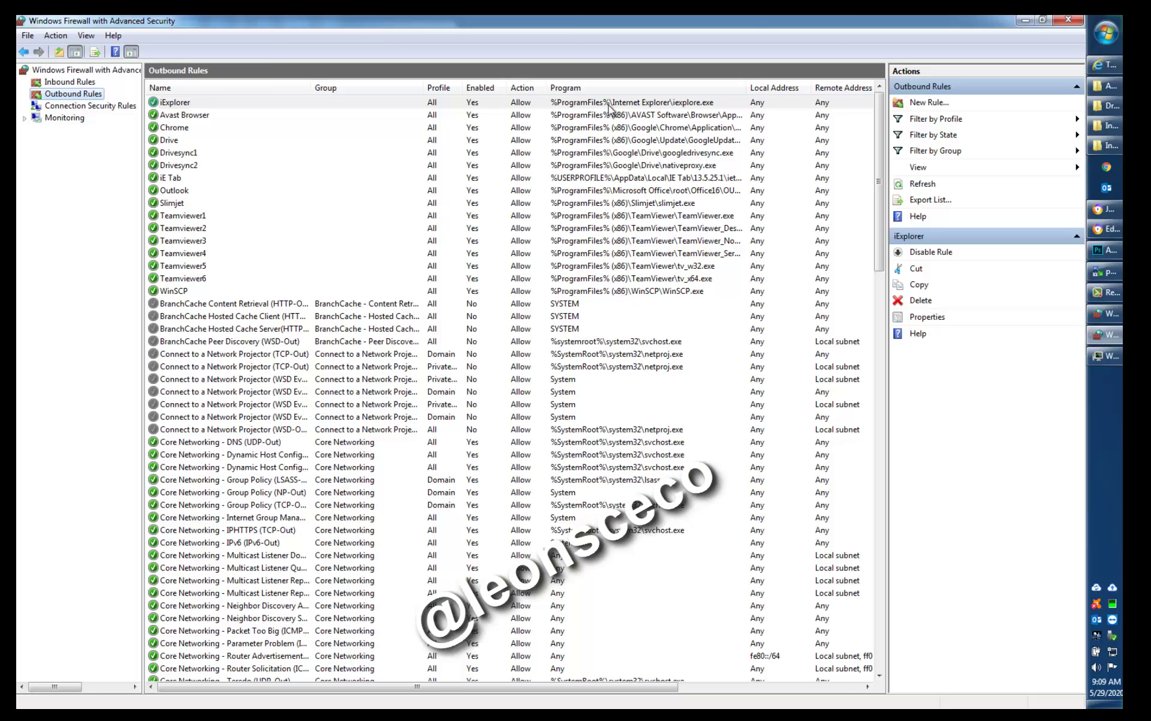
left_click(927, 102)
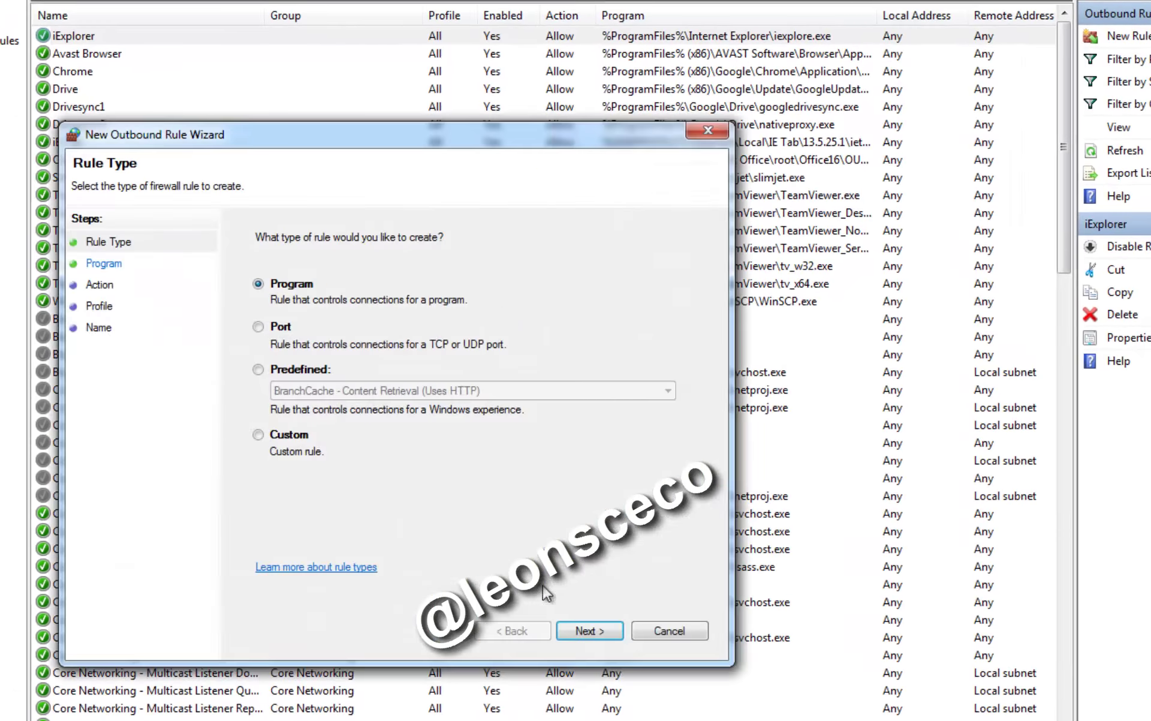
left_click(575, 632)
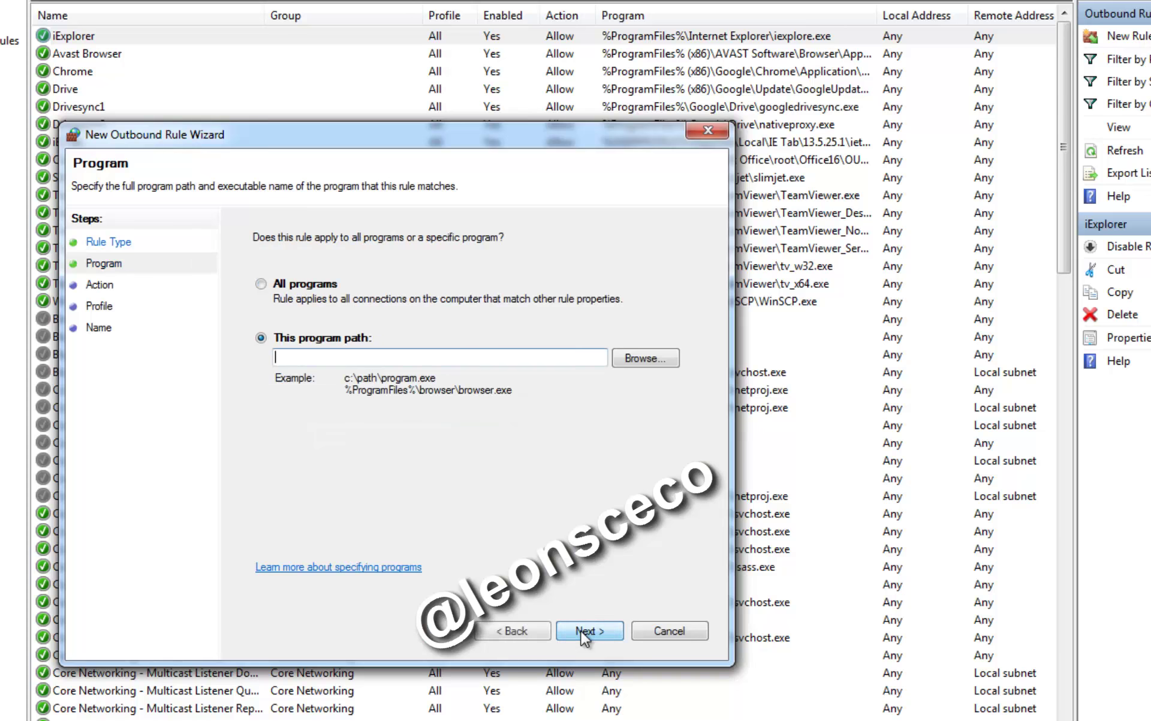
left_click(627, 359)
key("Return")
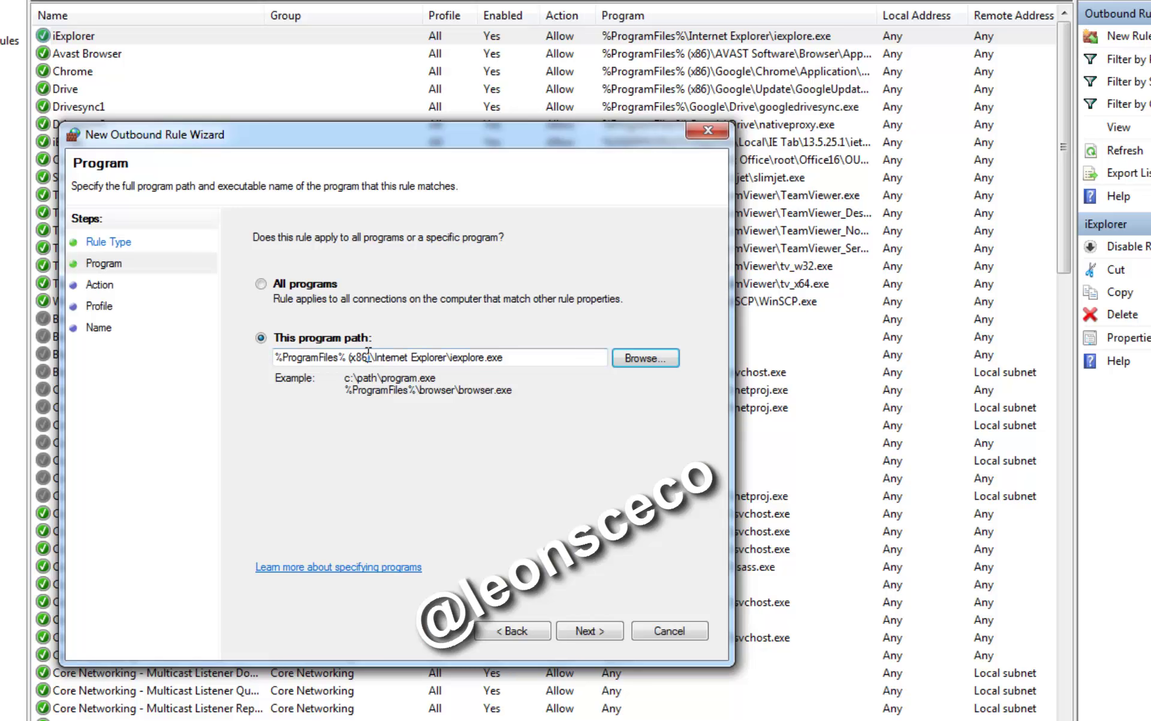
left_click(586, 631)
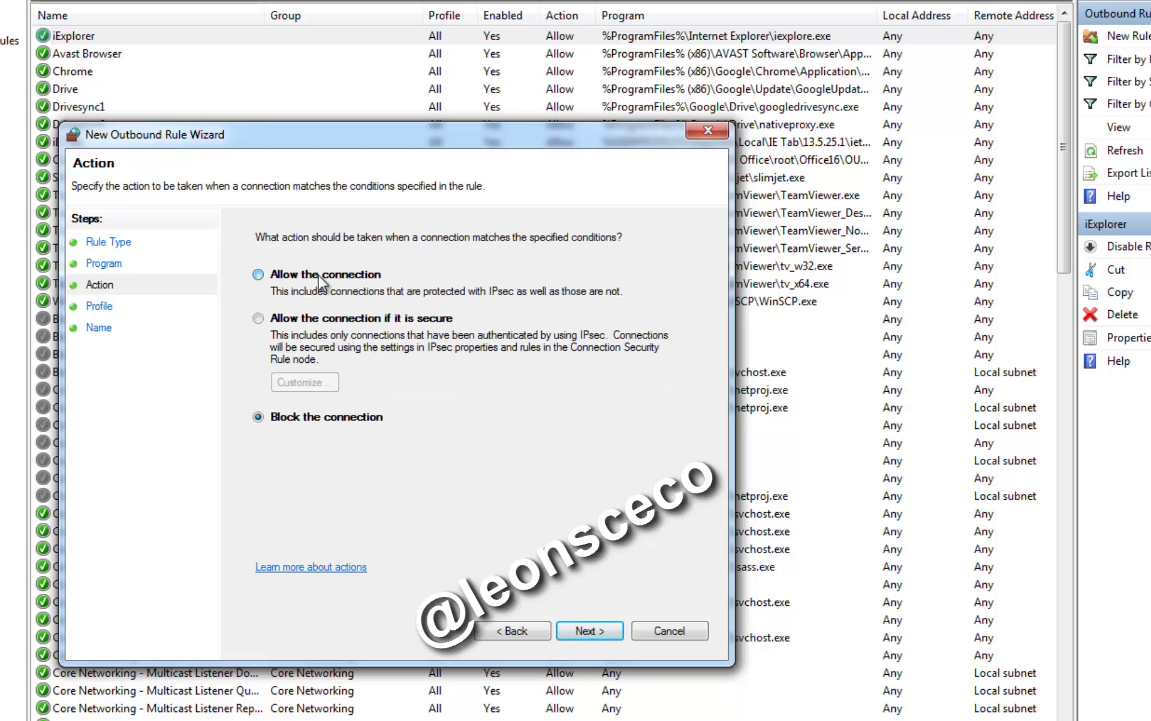
- Allow the connection for the Domain, Private and Public profiles, name the rule iExplorer X86 and finish creating it
left_click(587, 631)
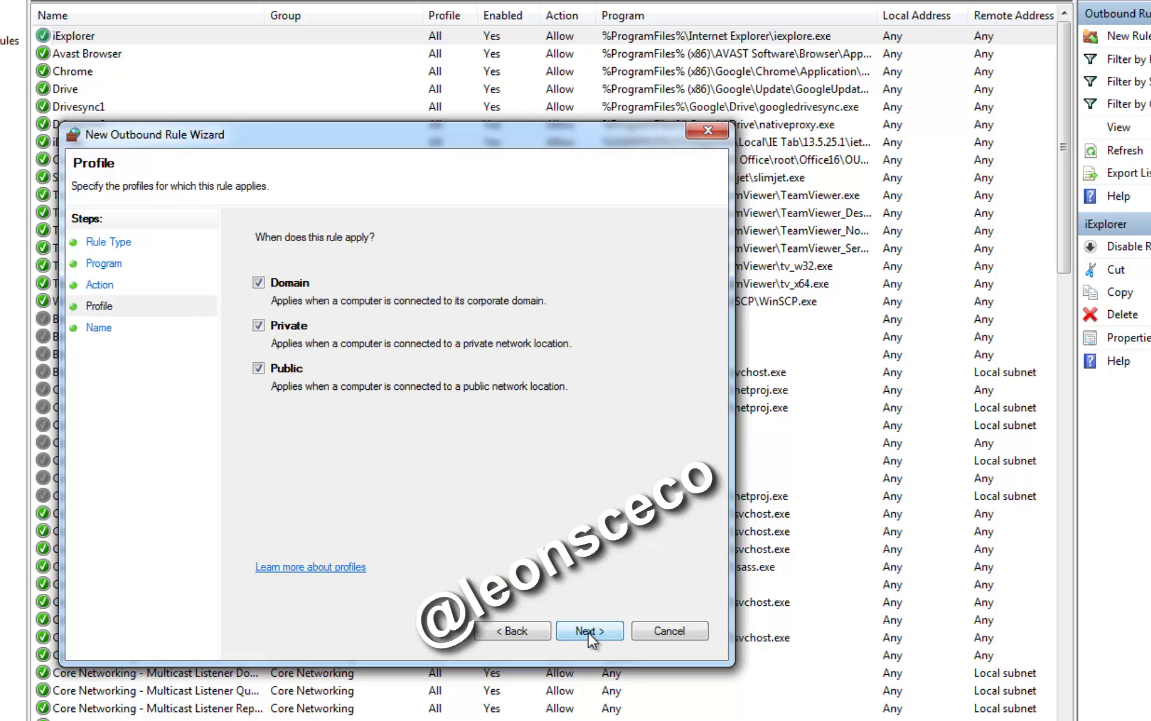
left_click(586, 631)
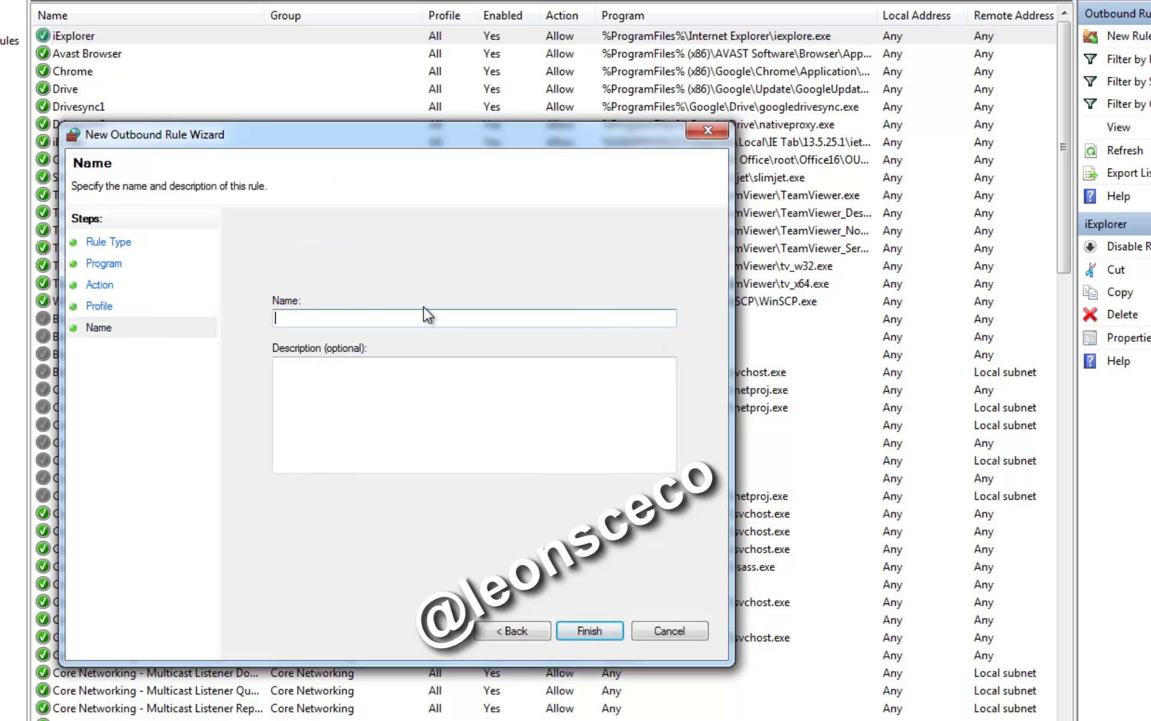
type("iExplorer X86")
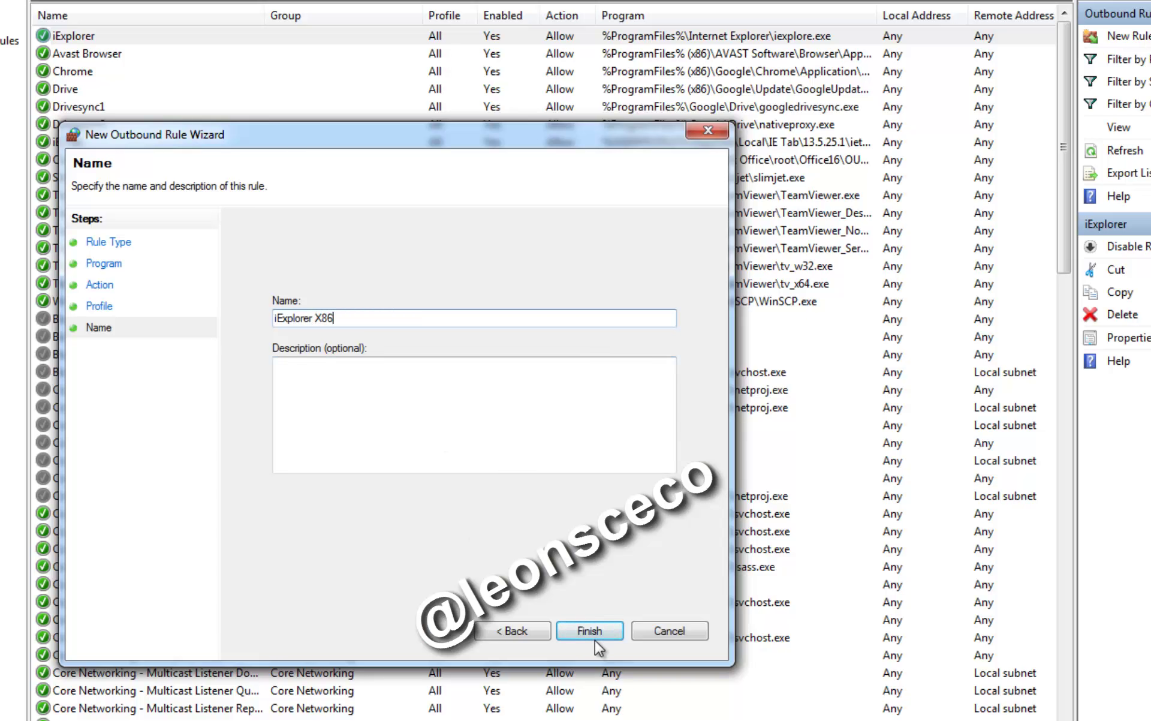
left_click(589, 630)
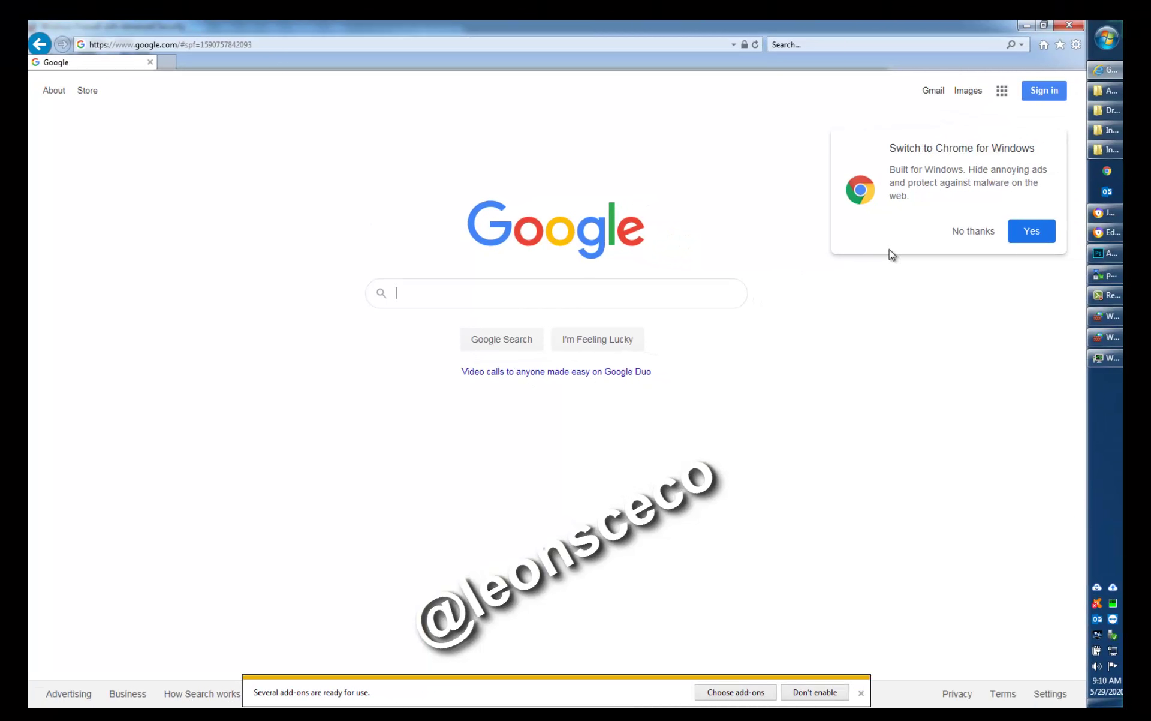
- Return to the firewall's outbound rules and compare the program paths of the iExplorer and iExplorer X86 rules
left_click(1103, 338)
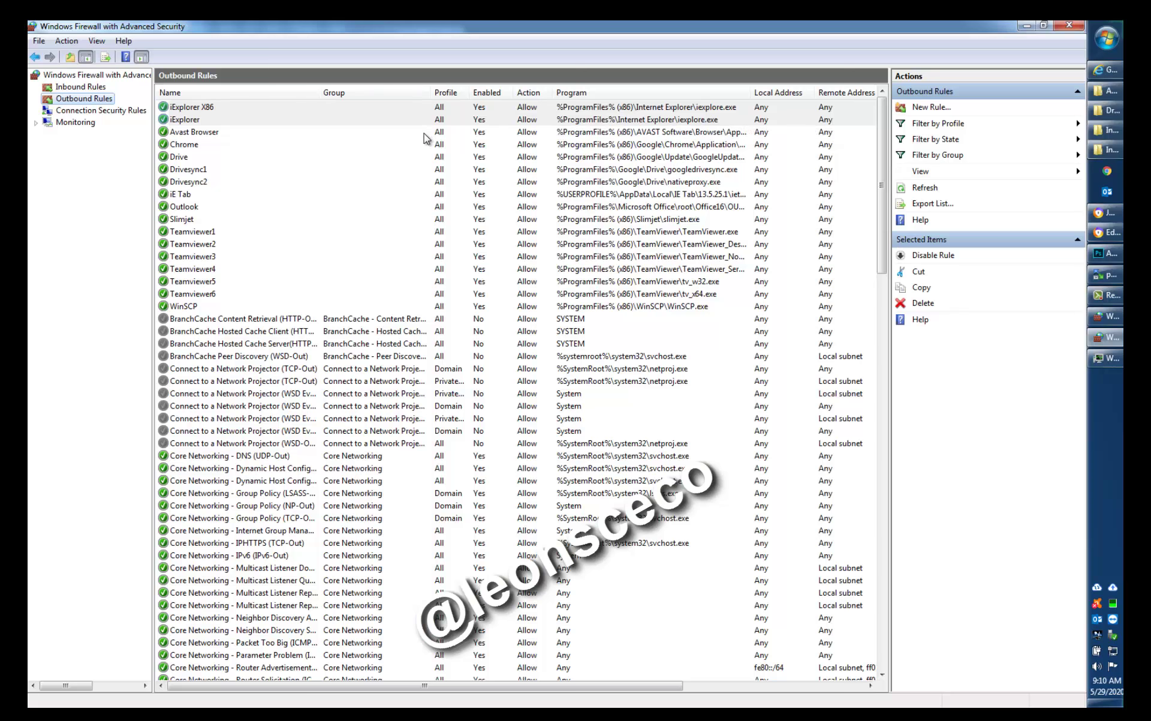
left_click(362, 132)
left_click(365, 123)
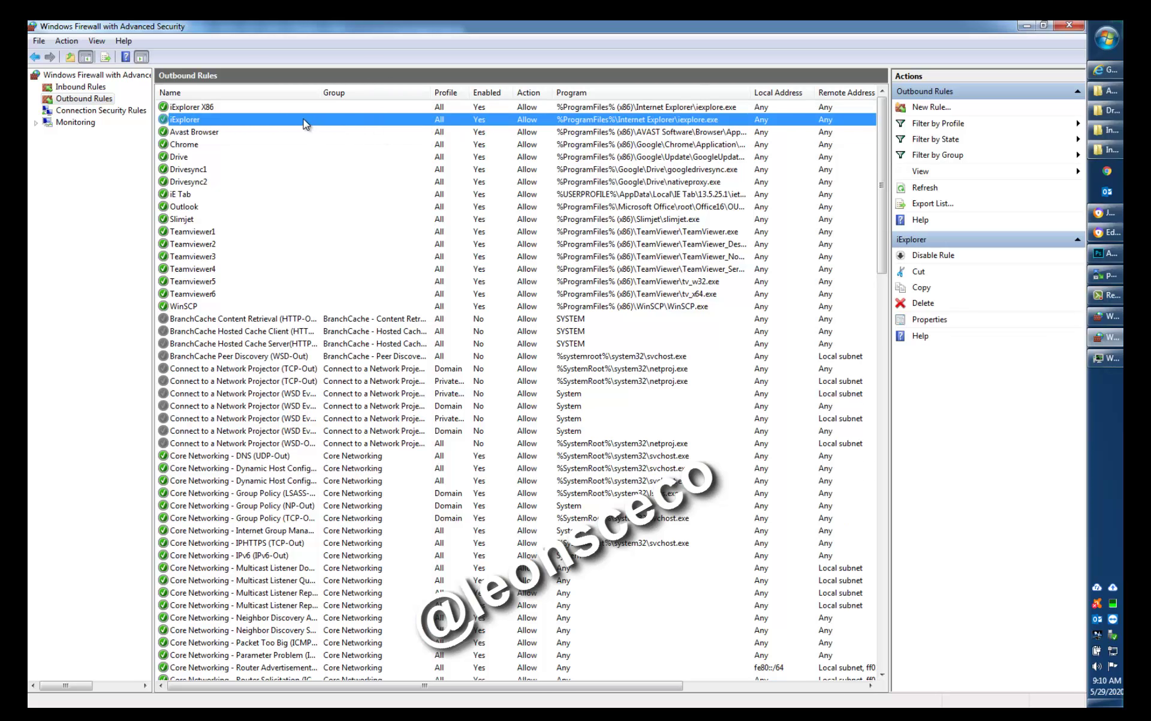
left_click(601, 108)
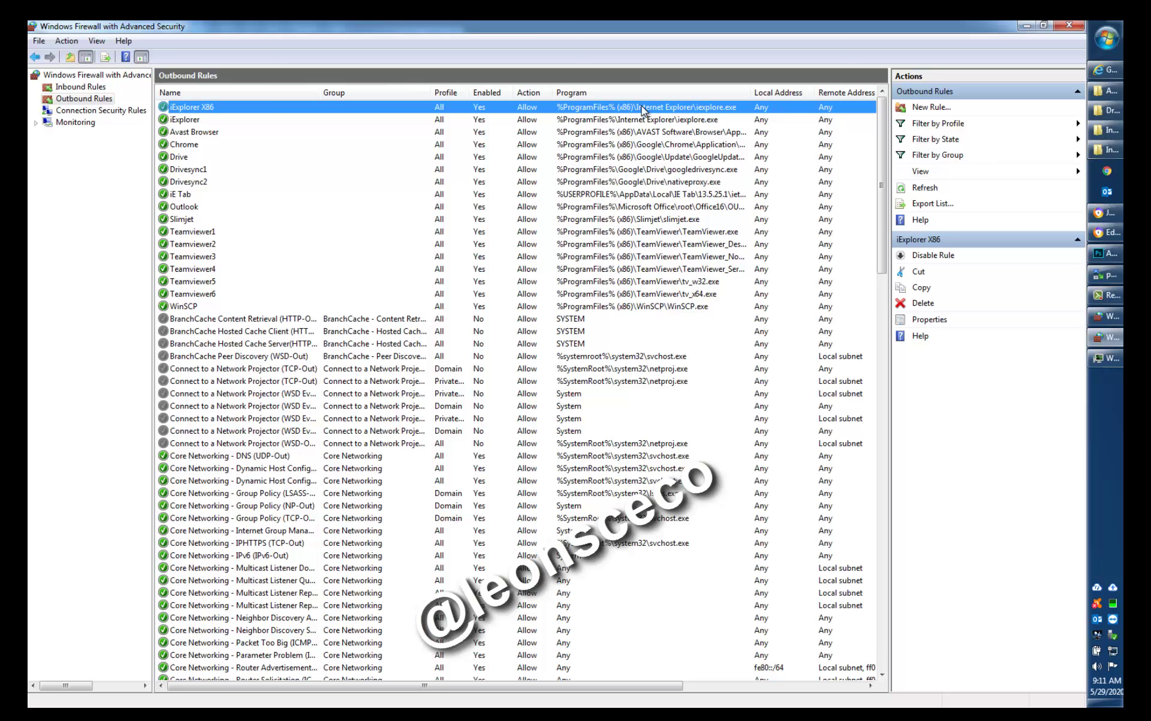
left_click(631, 122)
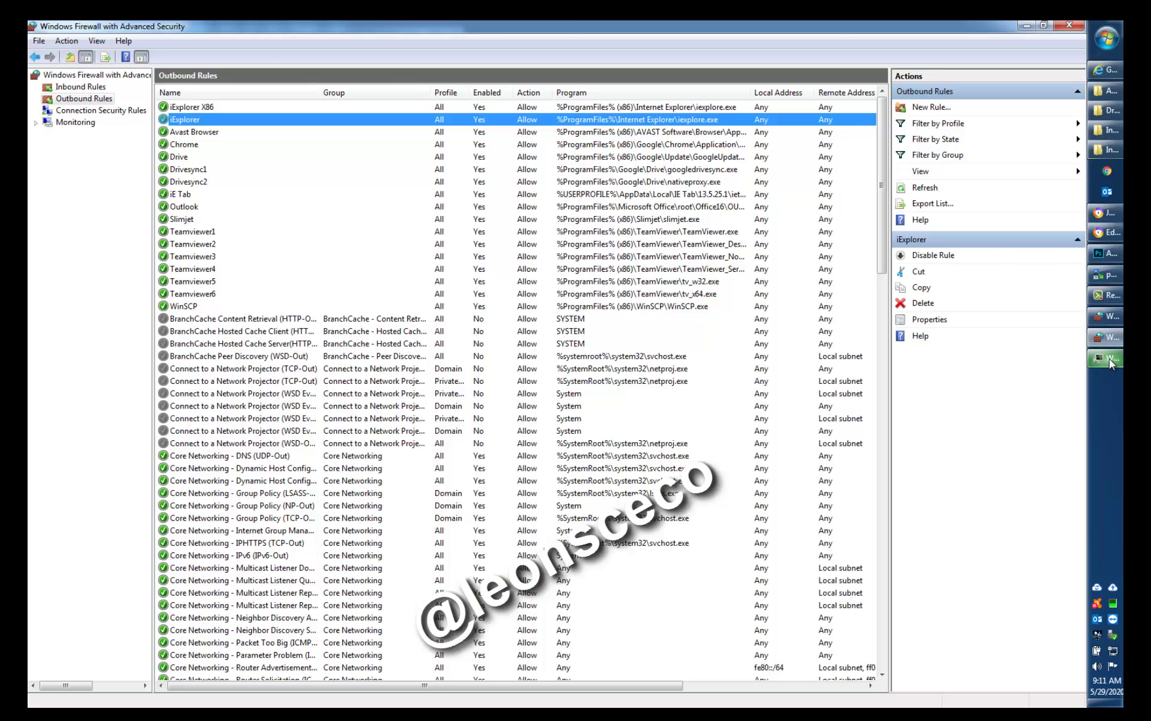
- Open Task Manager, show the processes from all users and maximize its window
left_click(1105, 378)
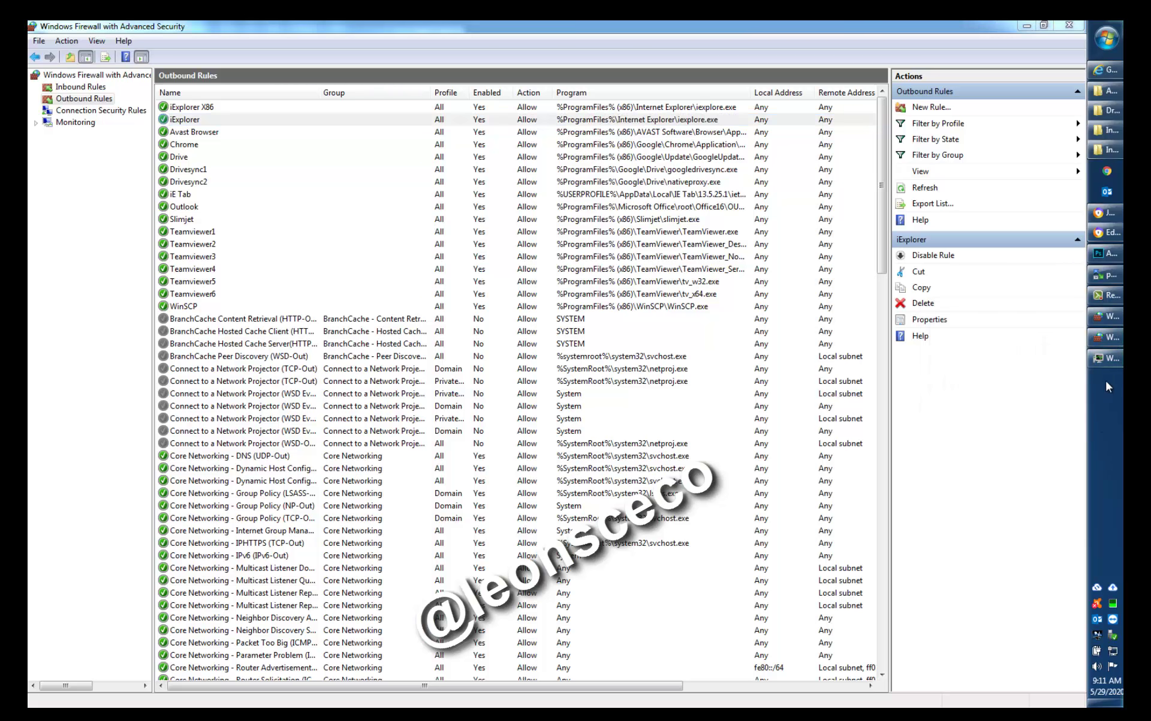
right_click(1105, 378)
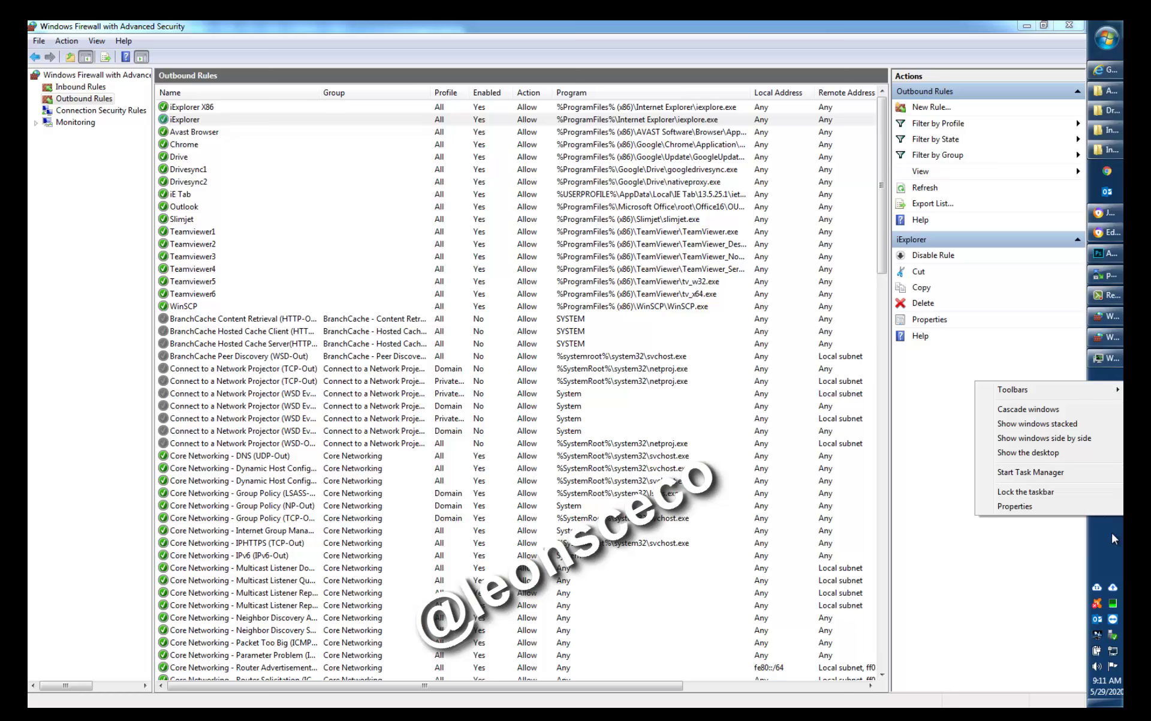
left_click(1110, 530)
right_click(1099, 398)
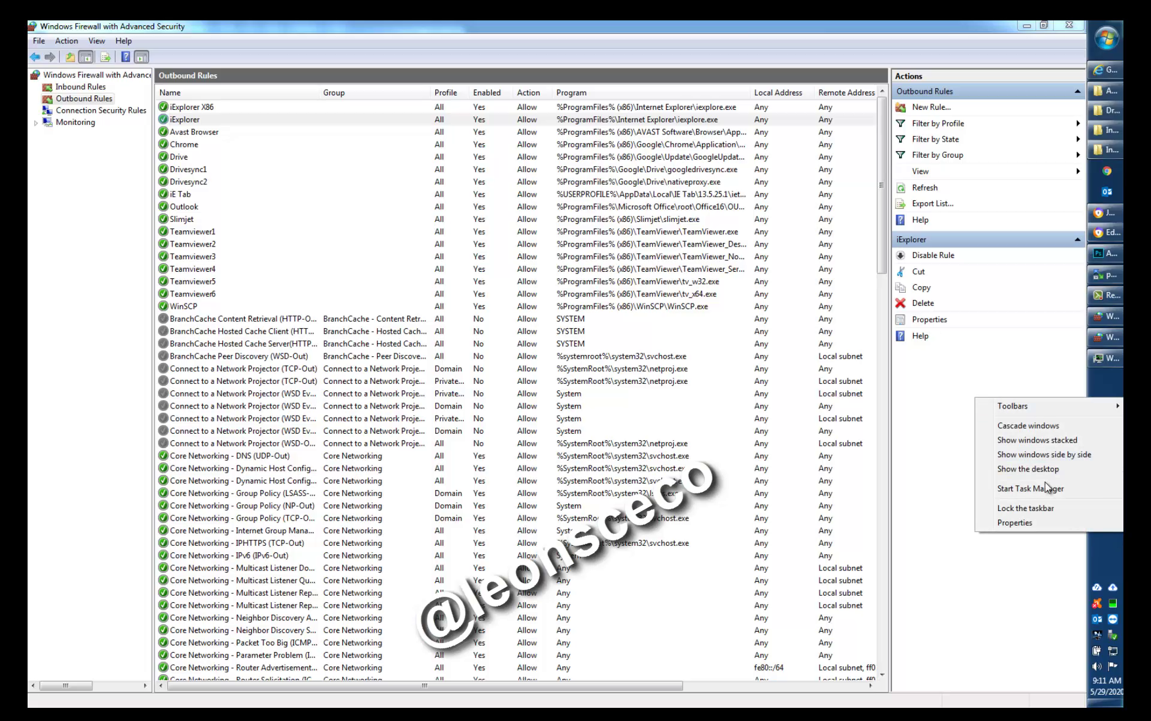
key("k")
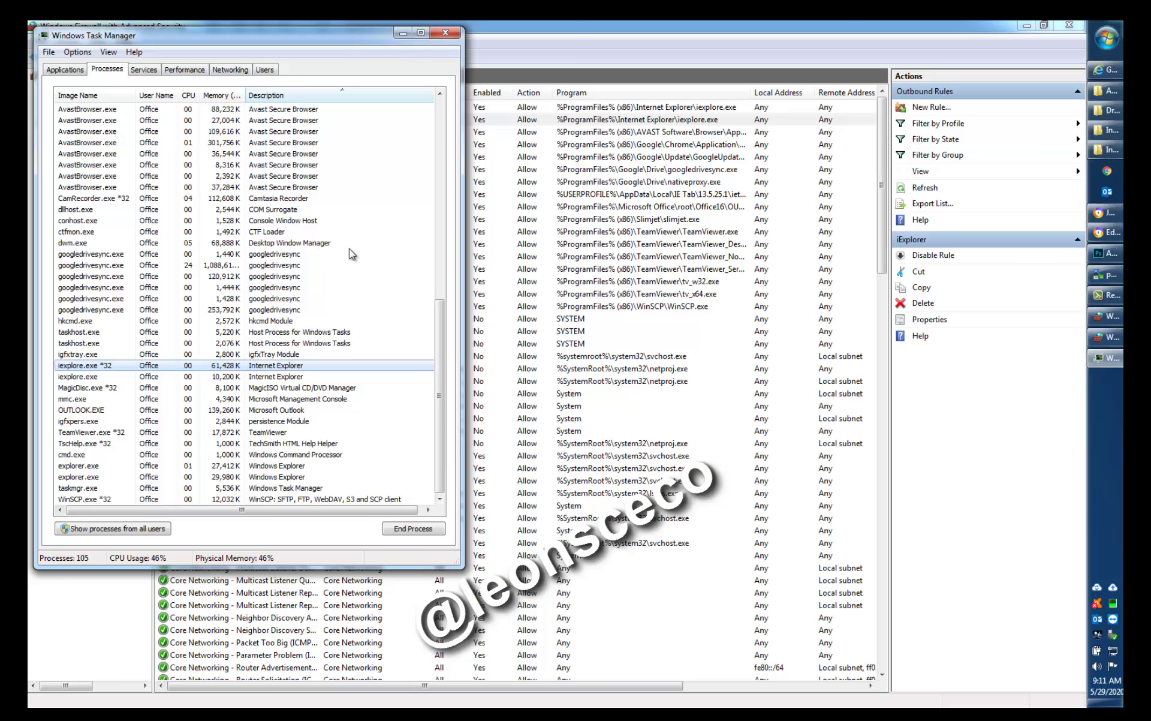
left_click(142, 530)
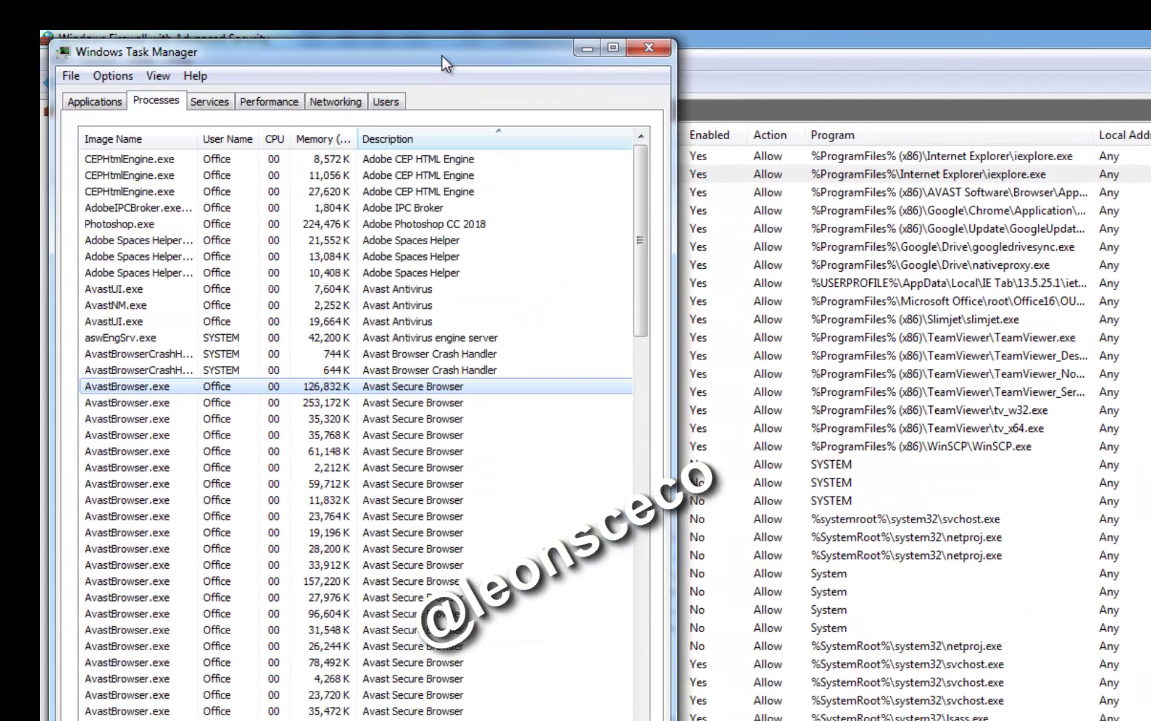
double_click(441, 56)
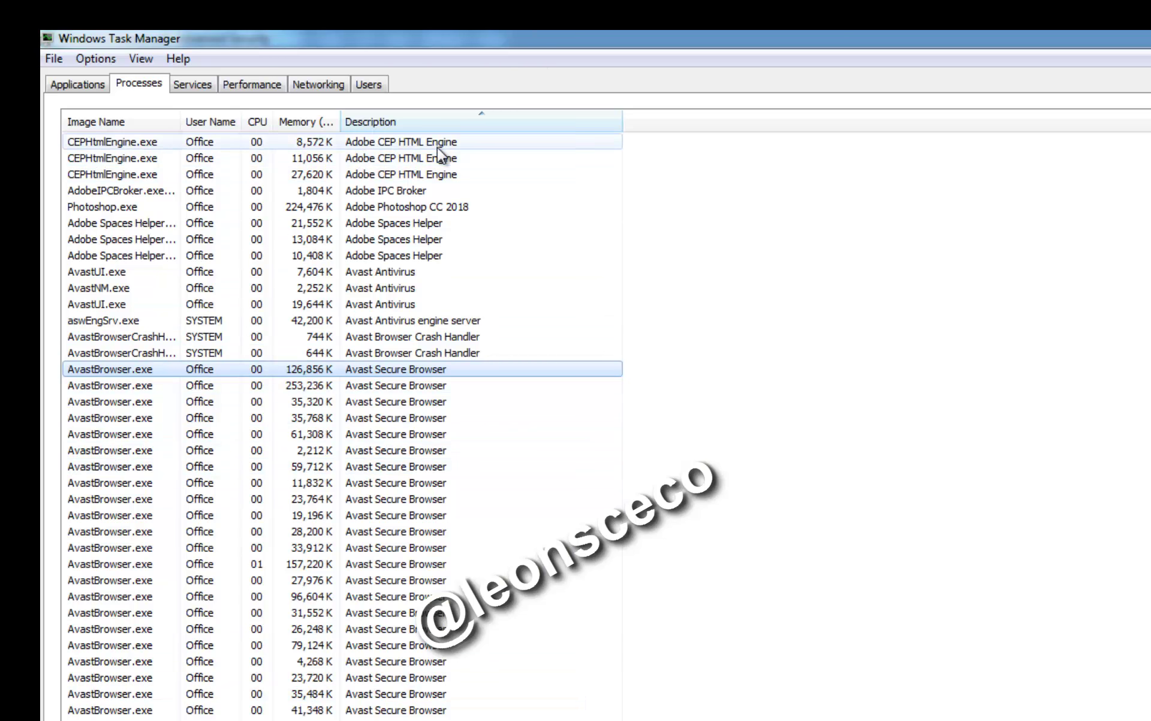
- Look through the list of running processes for all users
left_click(380, 466)
scroll(390, 419, "down", 4)
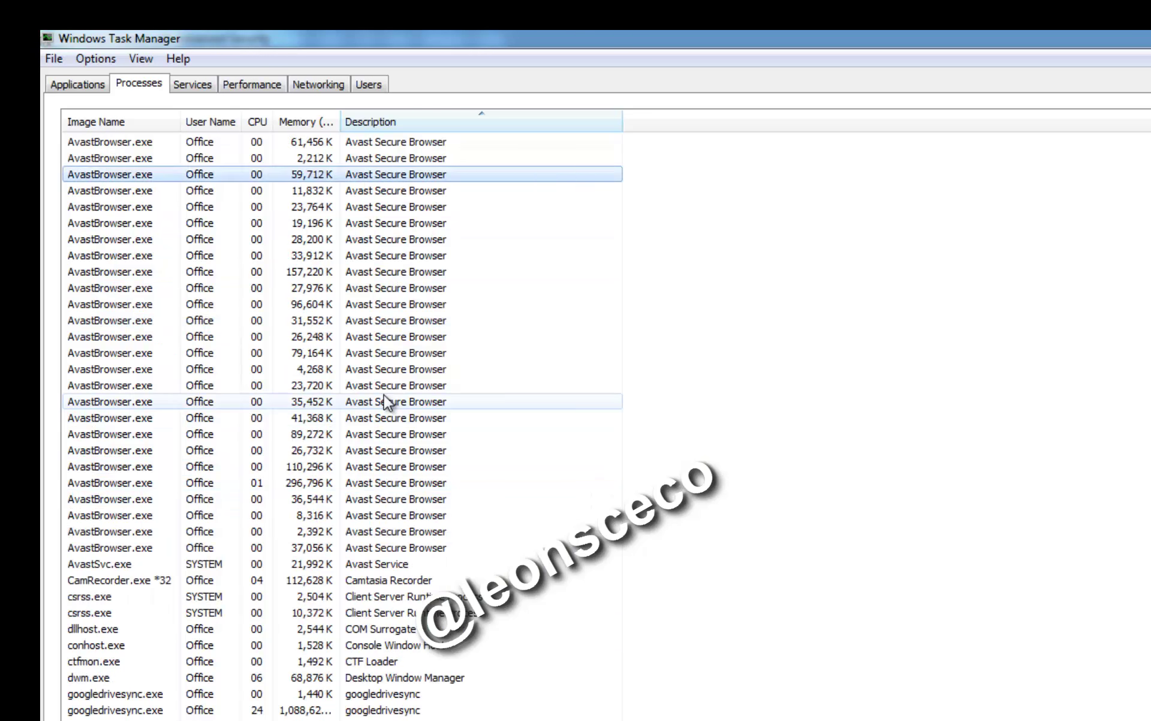
scroll(384, 394, "down", 11)
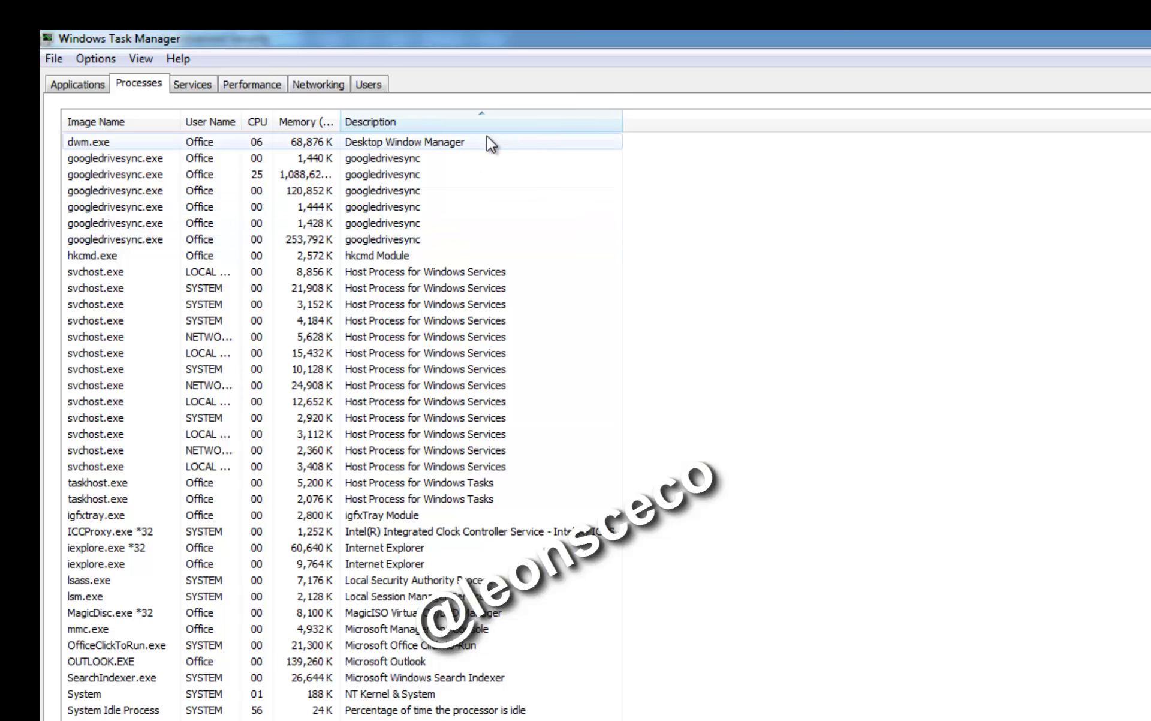
- Add the Image Path Name column to the process list and widen it to fit the full paths
right_click(469, 117)
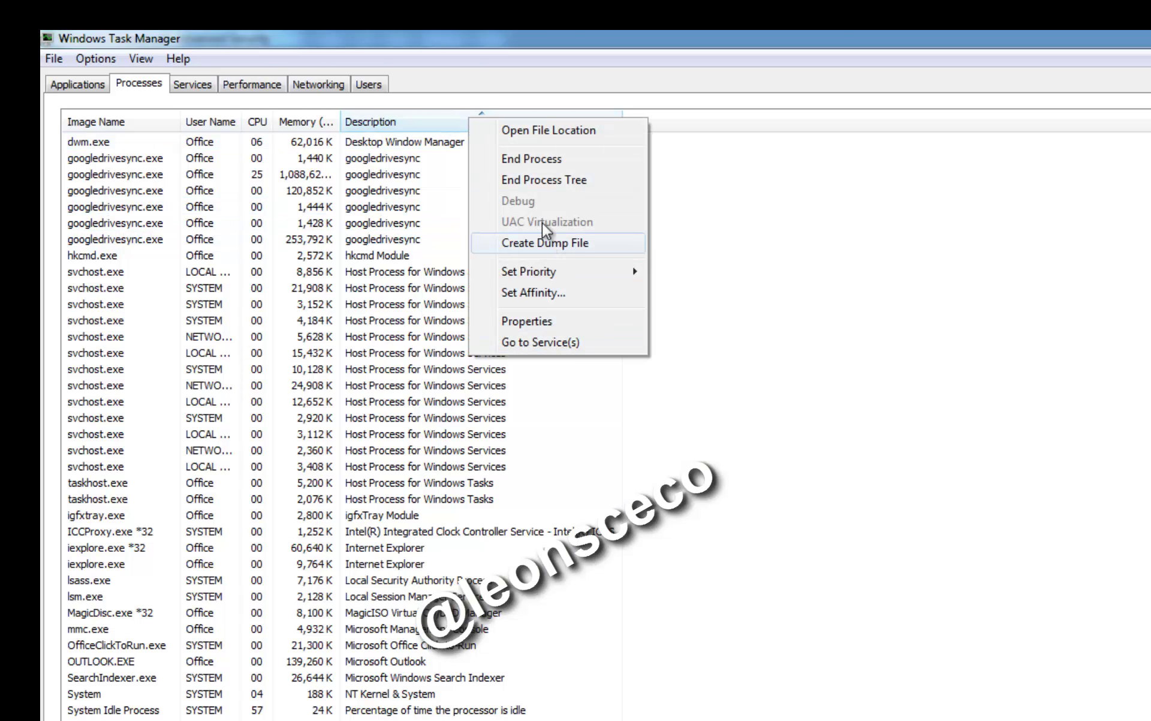
left_click(135, 58)
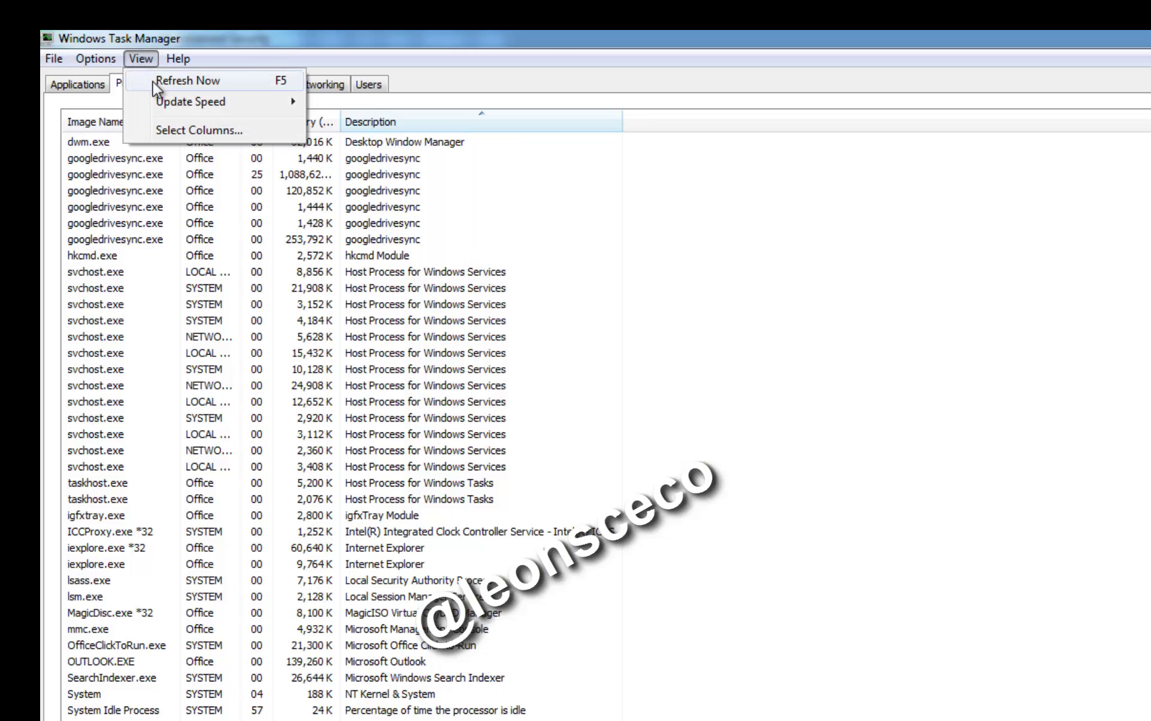
left_click(197, 130)
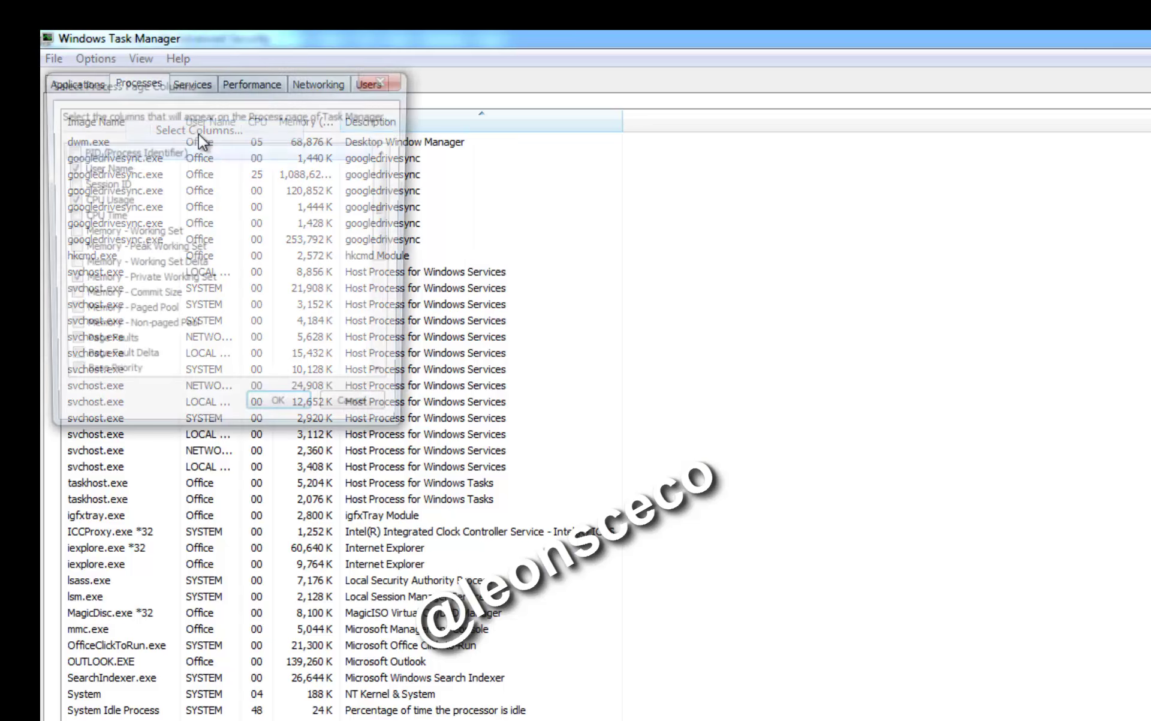
scroll(122, 324, "down", 5)
scroll(124, 339, "up", 1)
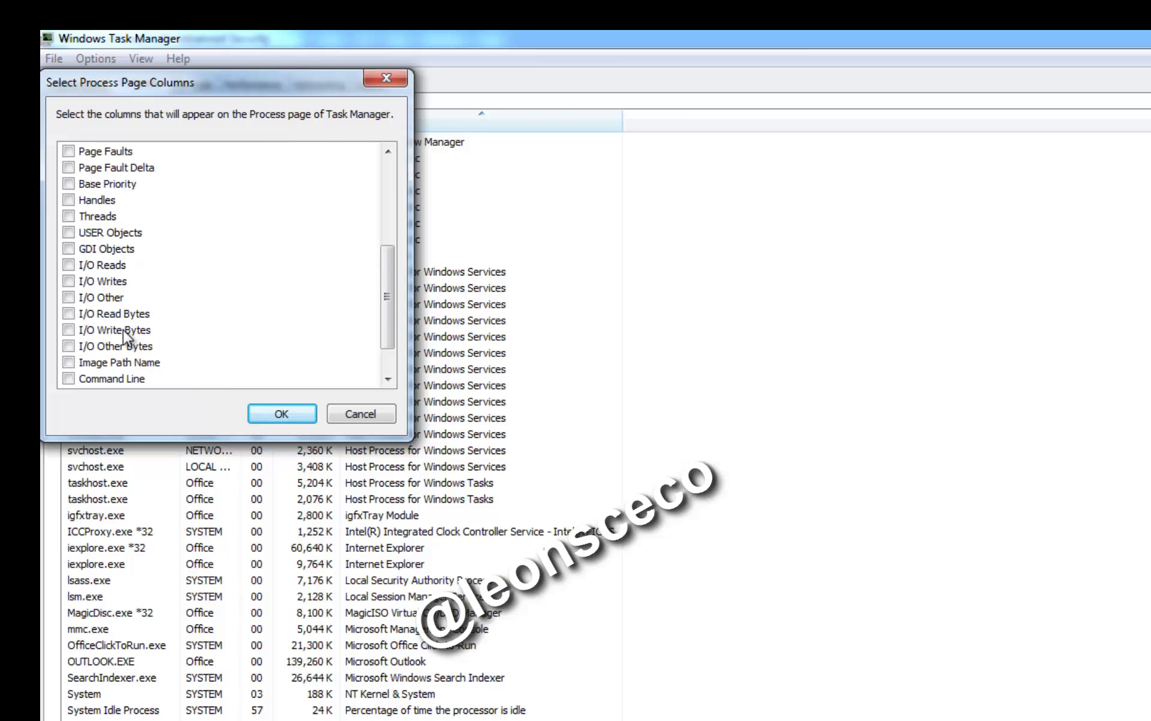
scroll(124, 338, "up", 1)
scroll(125, 338, "down", 2)
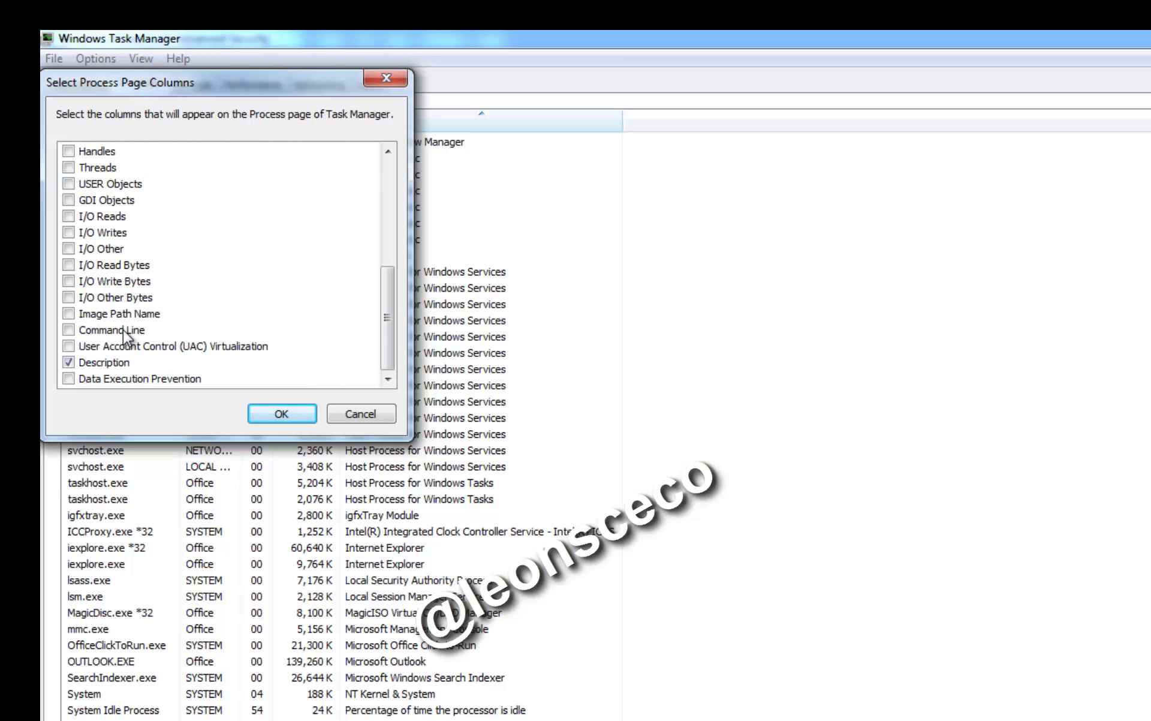
scroll(266, 326, "up", 5)
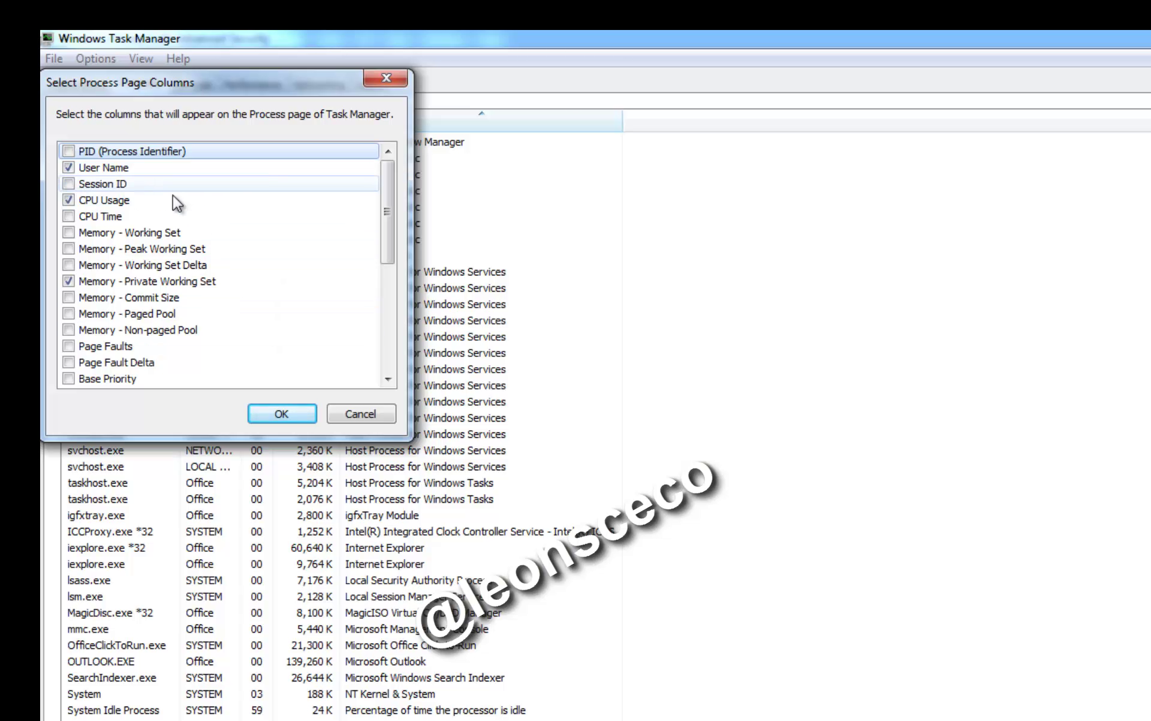
scroll(154, 268, "down", 1)
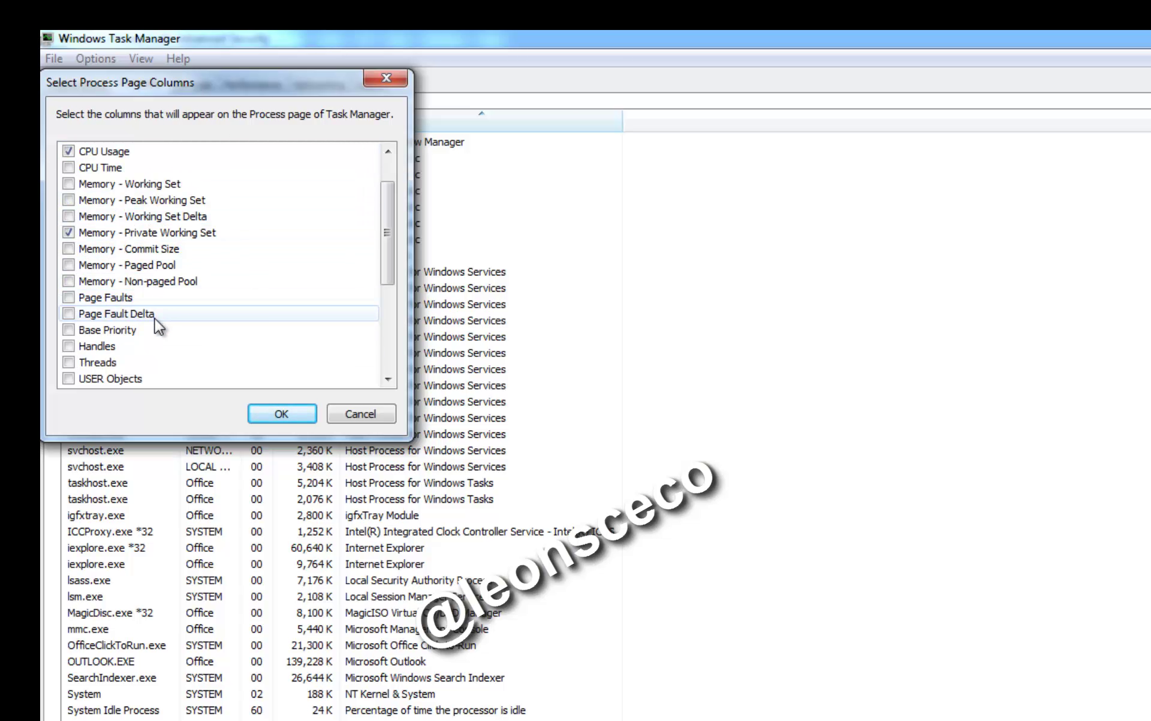
scroll(155, 317, "down", 1)
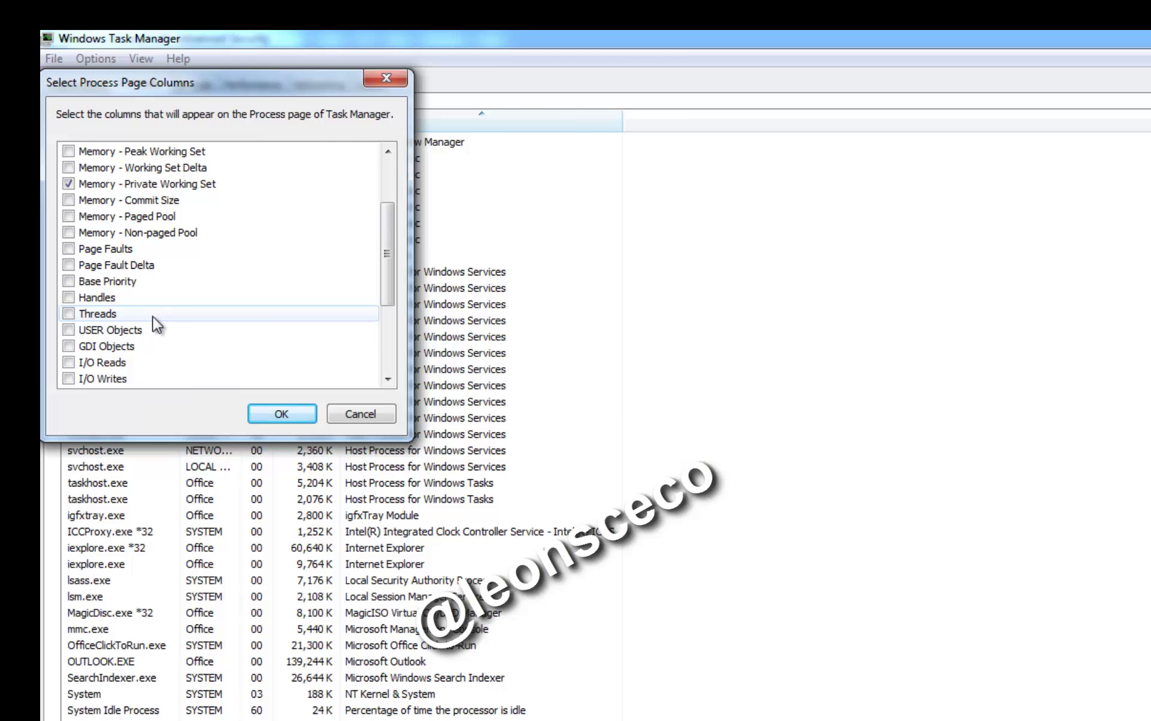
scroll(153, 318, "down", 3)
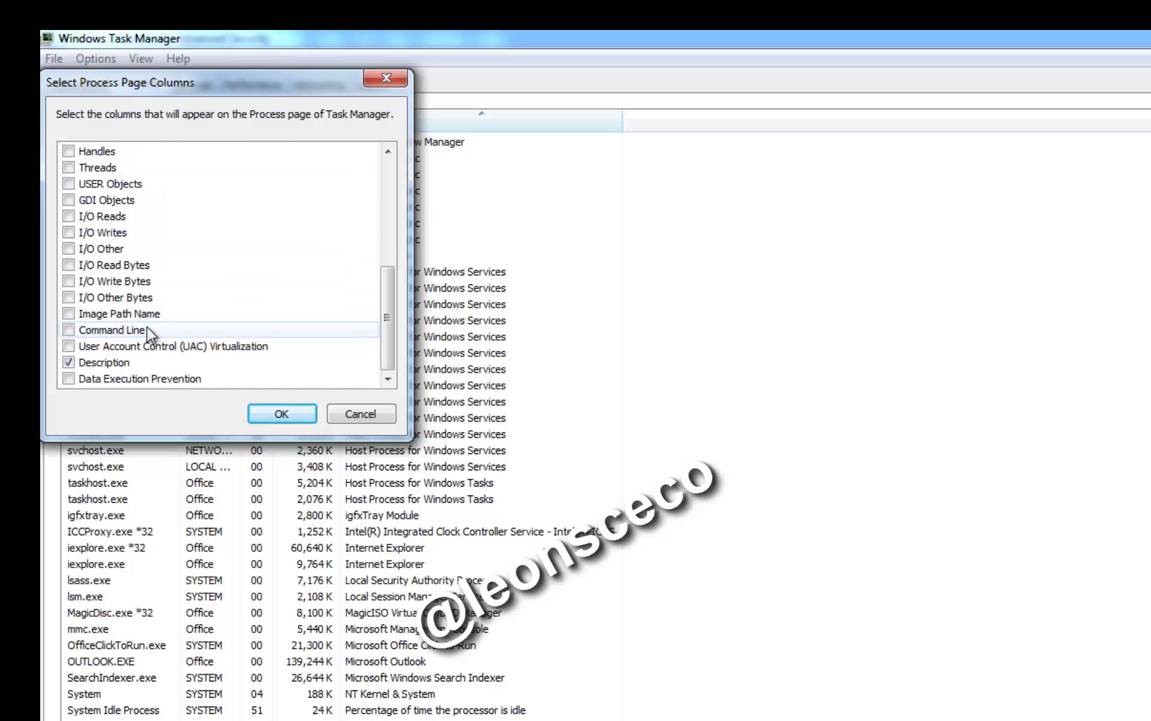
left_click(69, 314)
left_click(282, 414)
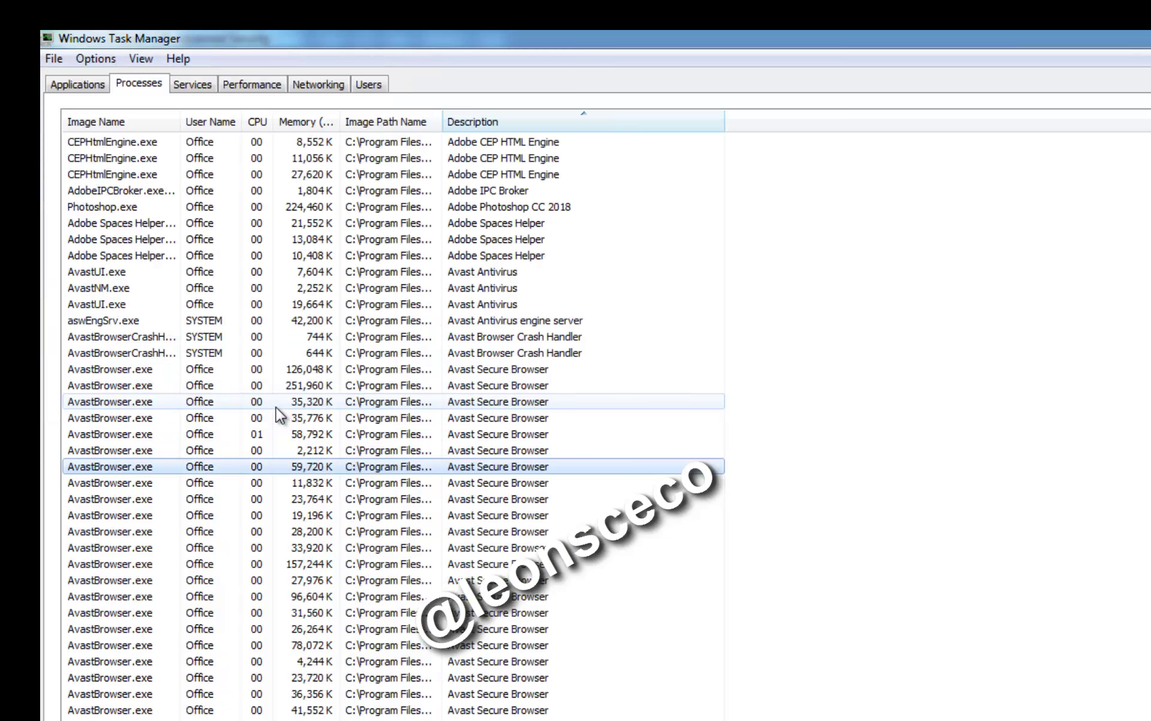
double_click(444, 122)
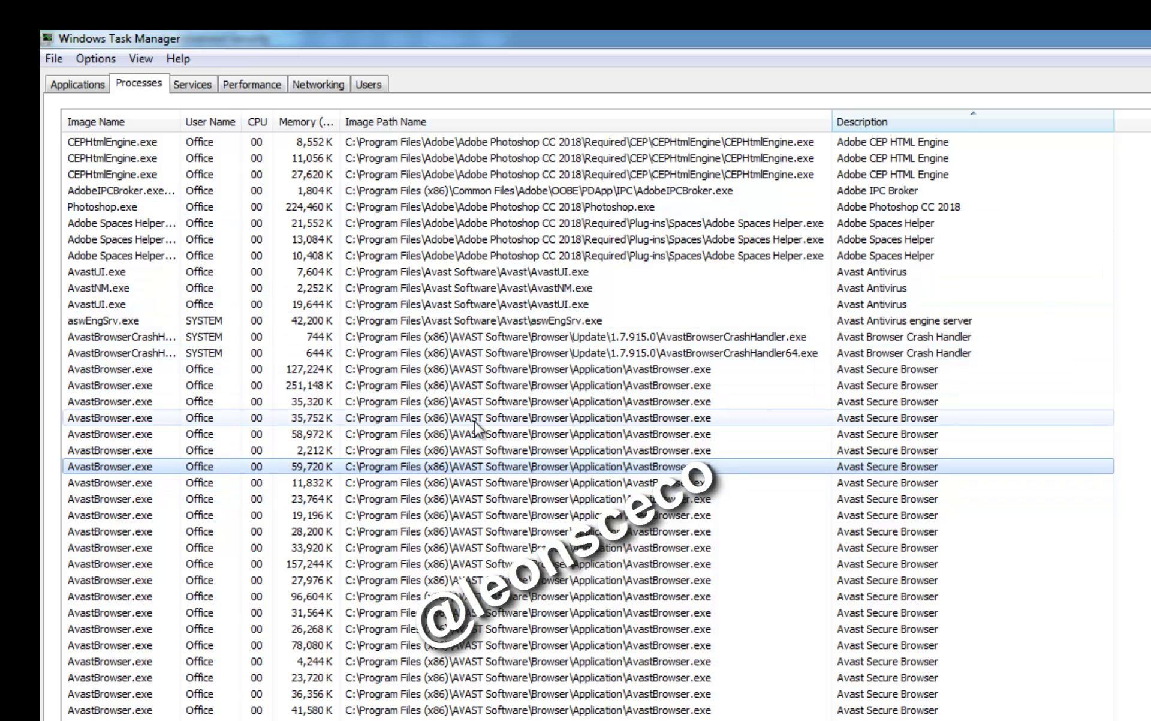
- Find the iexplore.exe *32 and iexplore.exe processes and compare their image paths
scroll(455, 359, "down", 15)
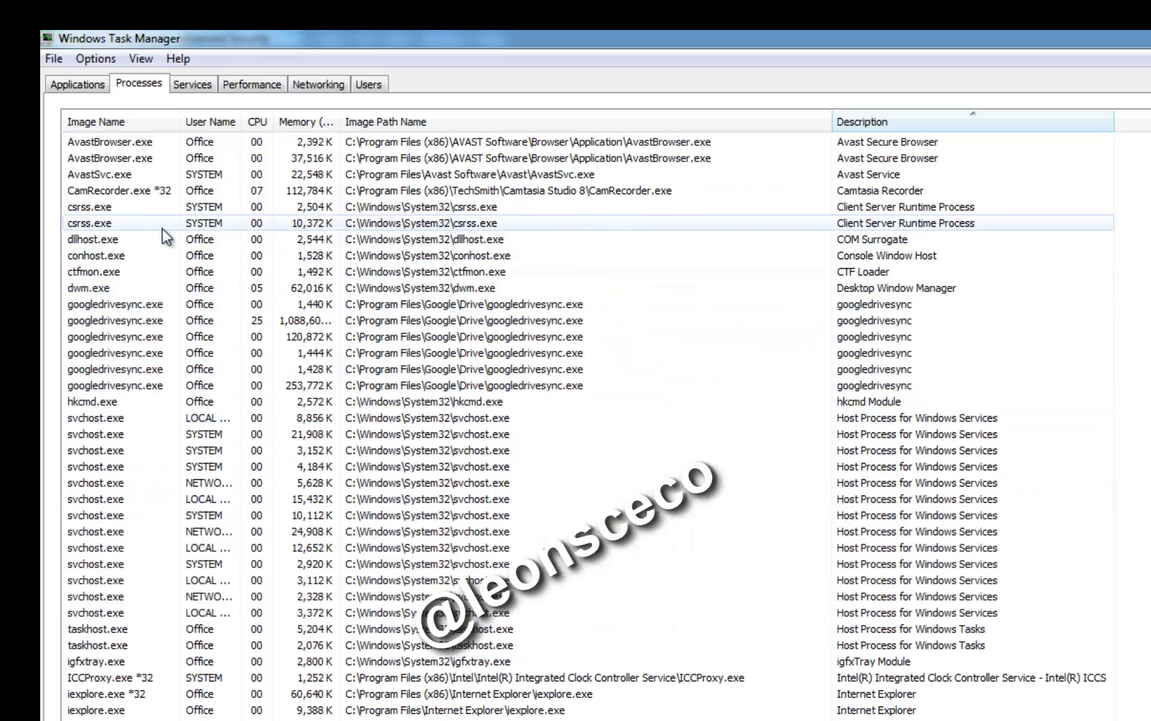
scroll(156, 323, "down", 4)
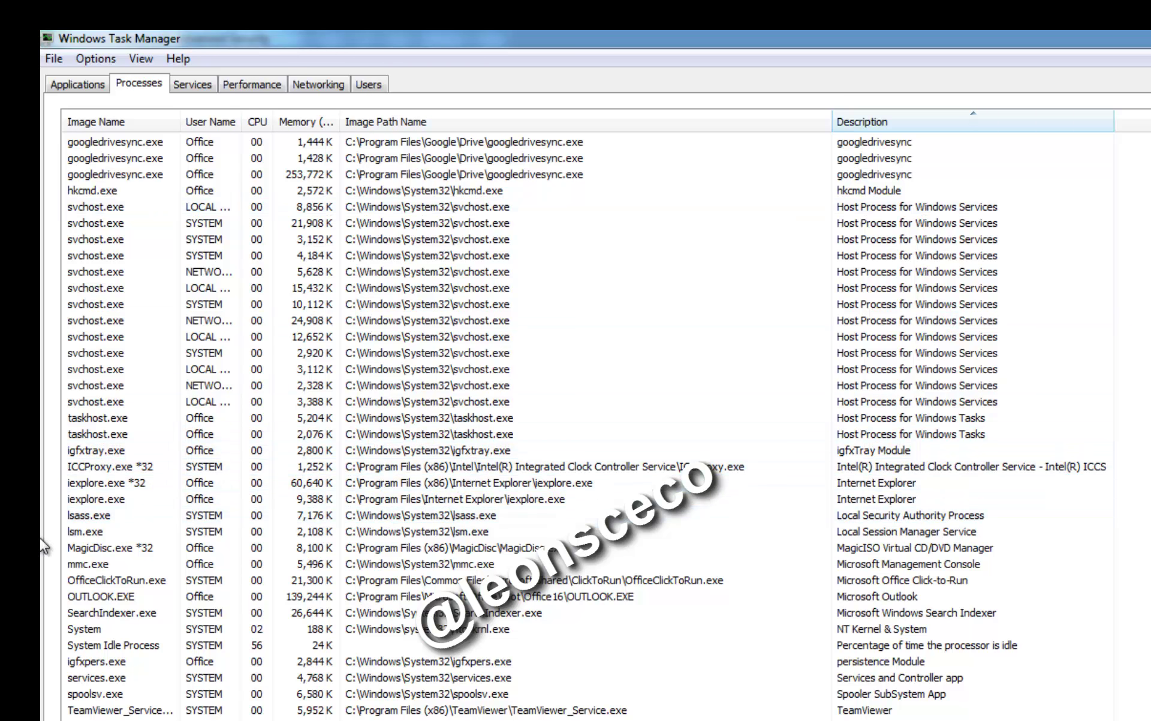
left_click(94, 483)
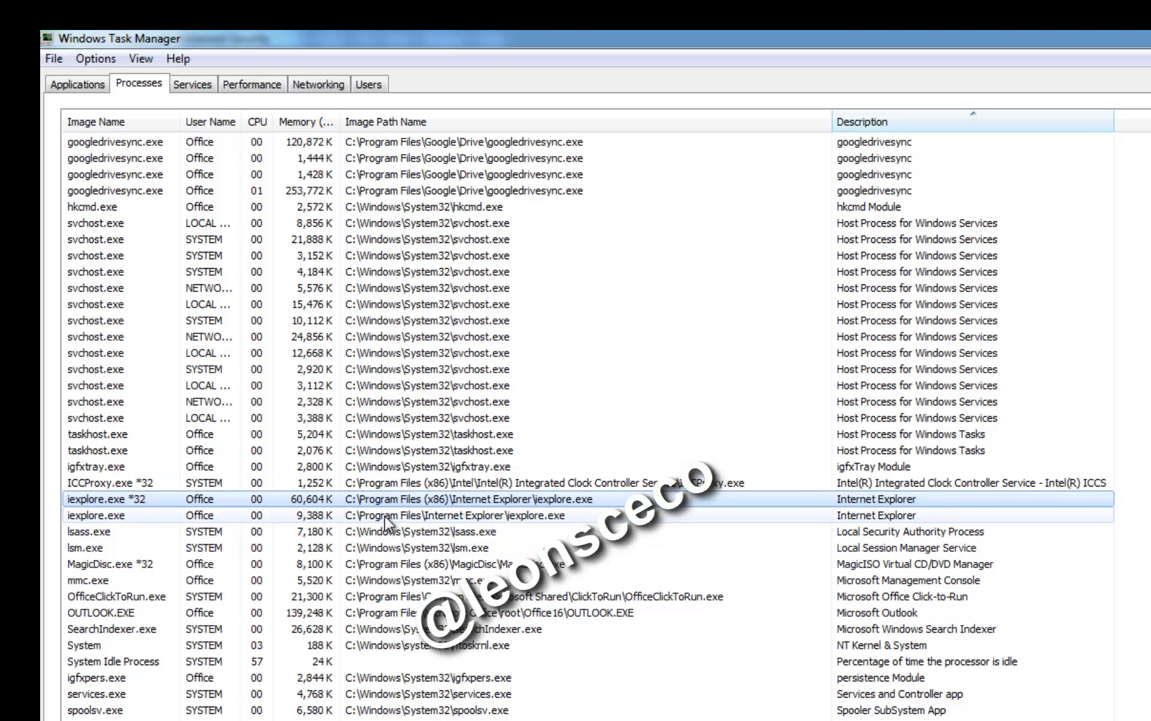
left_click(425, 514)
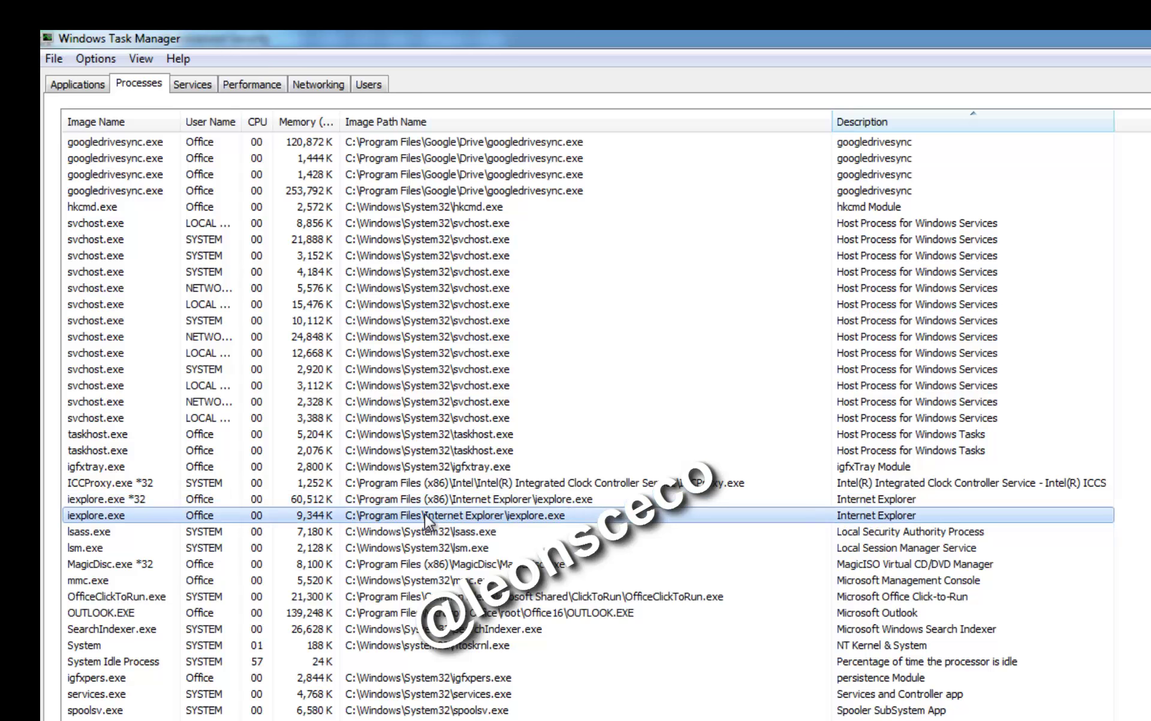